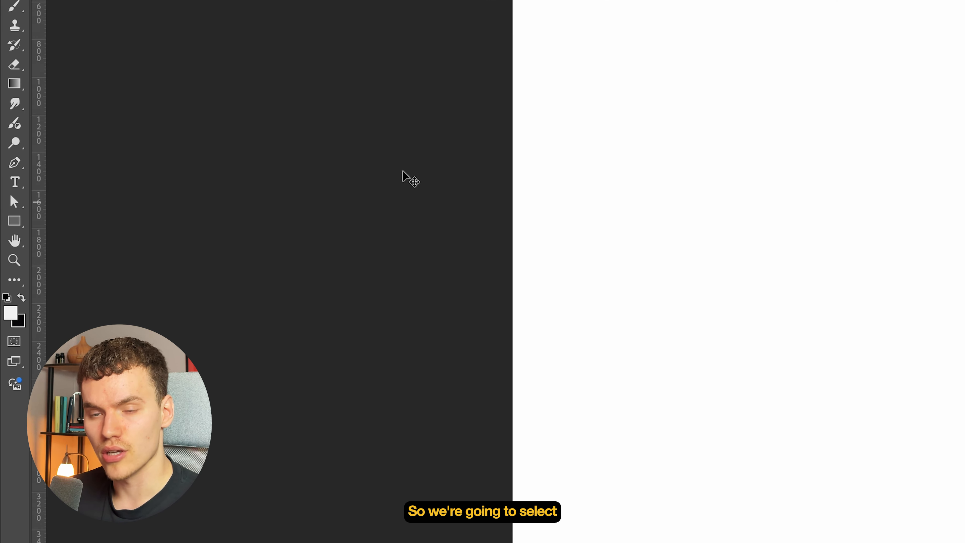
- Draw a thin vertical rectangle along the canvas's left edge and fit it to the canvas edges, about 124 px wide and 4800 px high
click(7, 232)
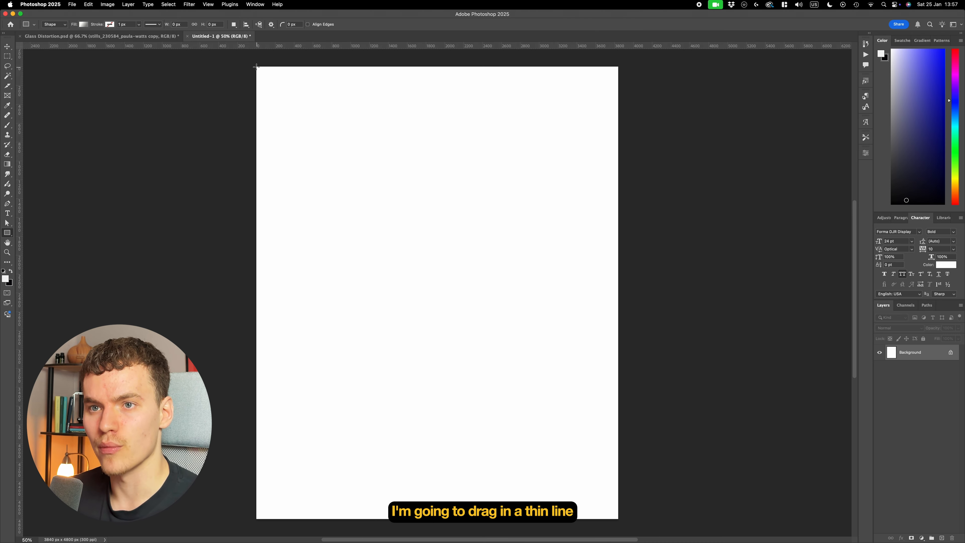
drag(254, 64, 268, 521)
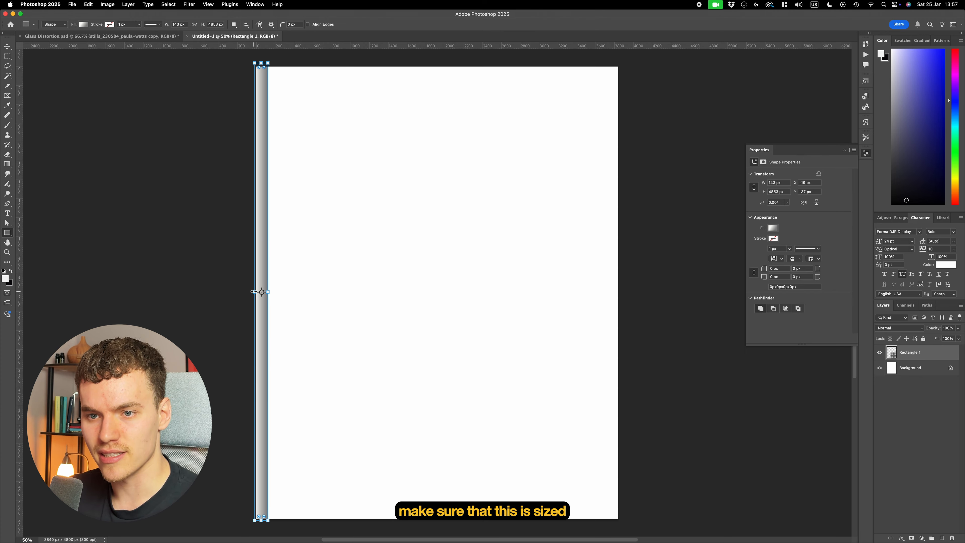
drag(254, 291, 257, 291)
drag(261, 63, 261, 66)
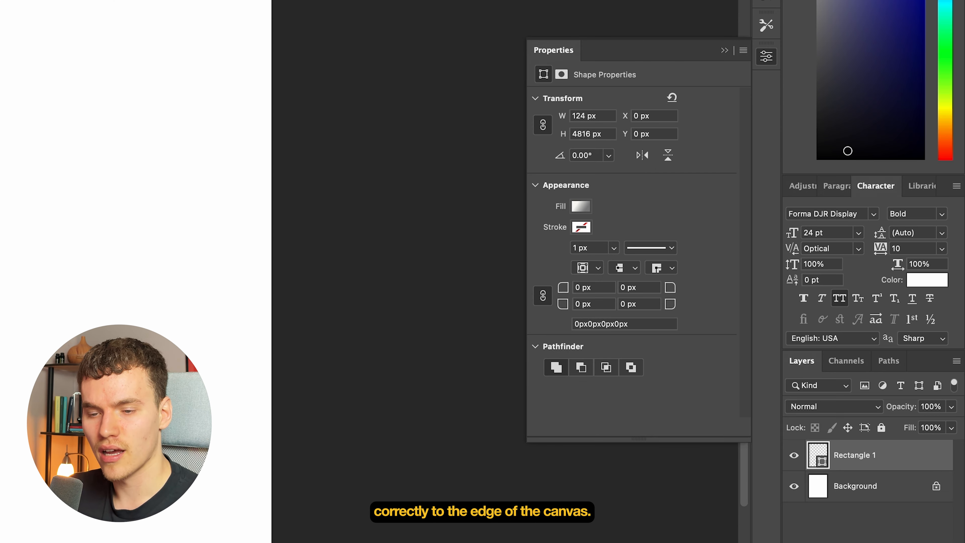
- Set the rectangle's fill to a linear gradient from white to mid-grey #838383
click(585, 207)
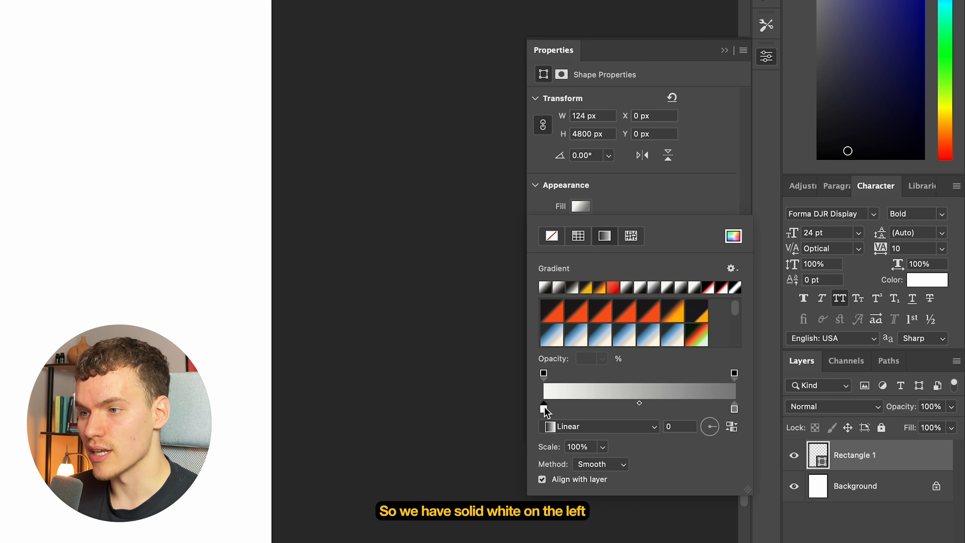
double_click(734, 409)
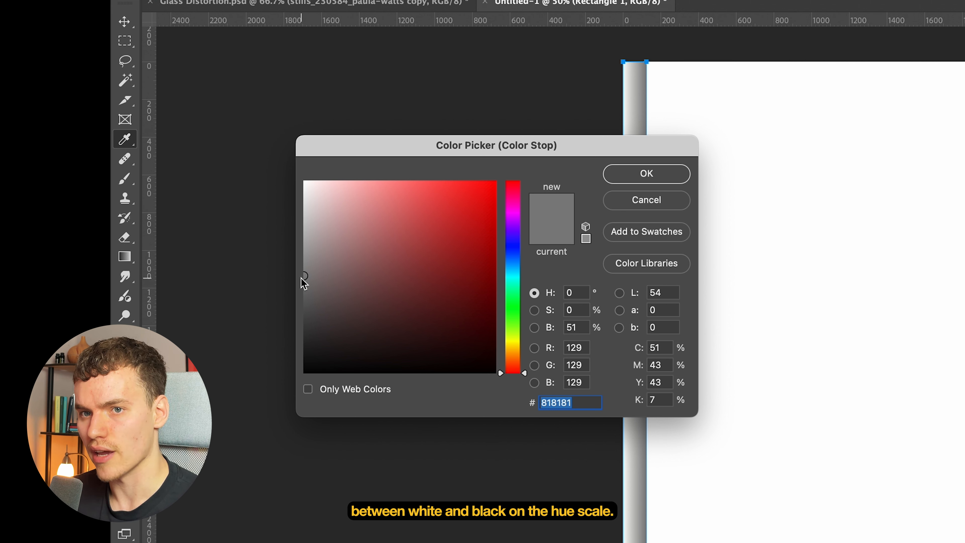
drag(302, 280, 275, 274)
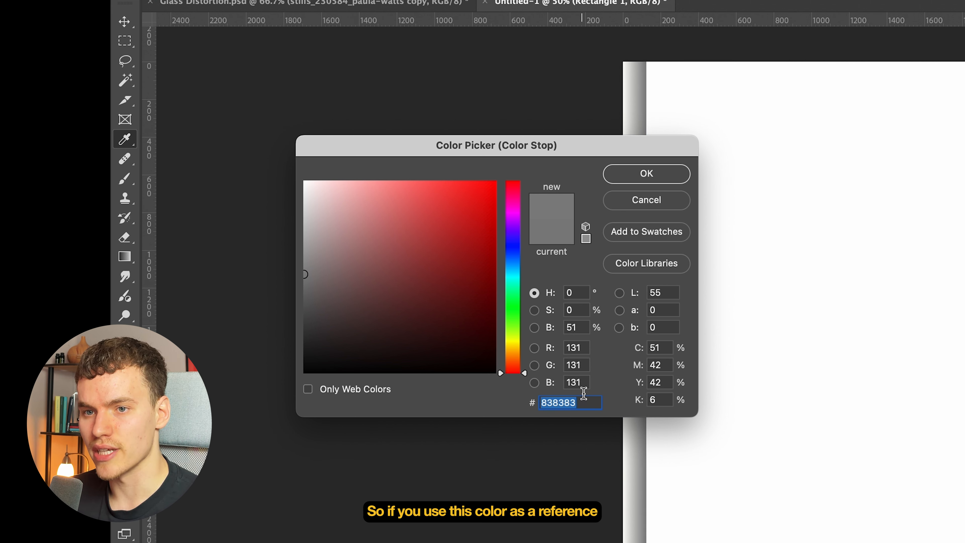
click(596, 398)
click(658, 179)
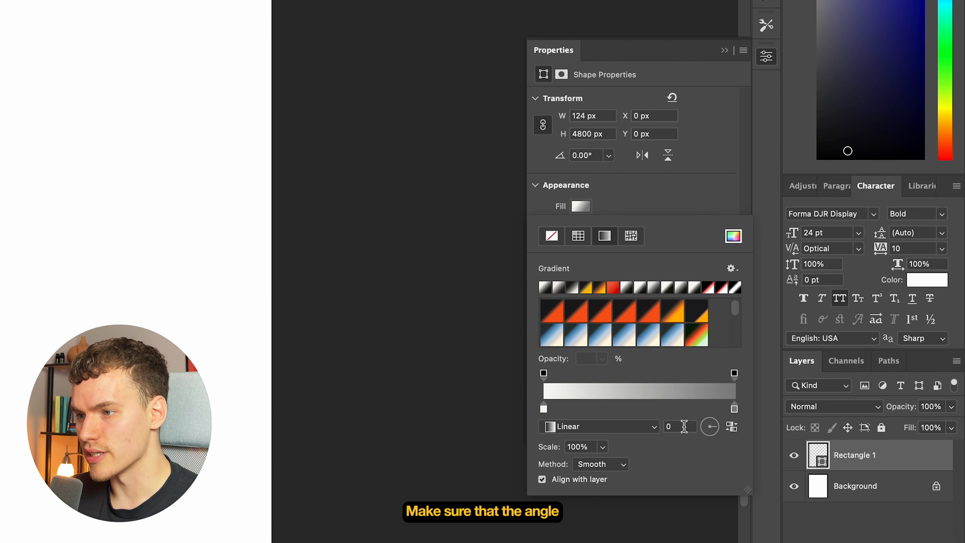
click(684, 426)
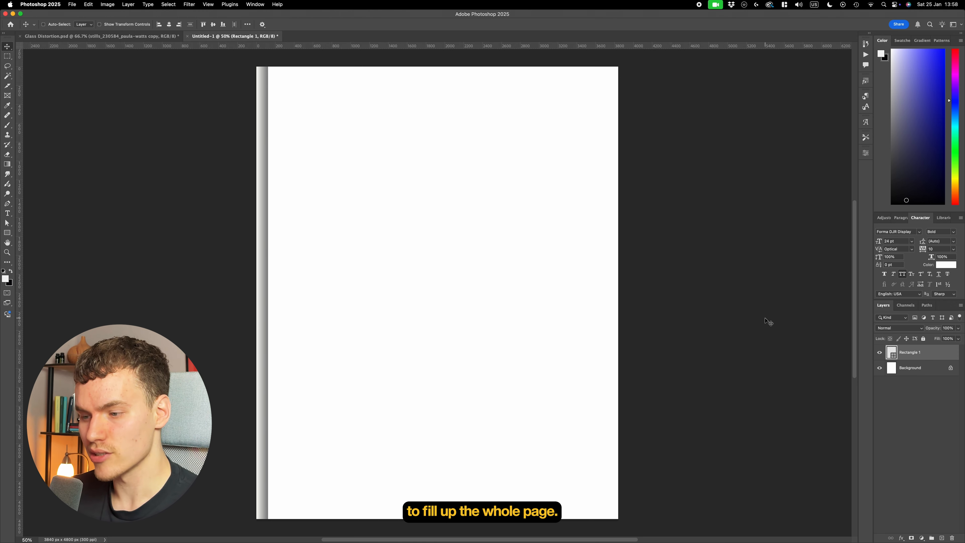
- Duplicate the gradient strip repeatedly and place the copies edge to edge until they fill the whole canvas
key(cmd+j)
drag(263, 300, 275, 301)
key(super+j)
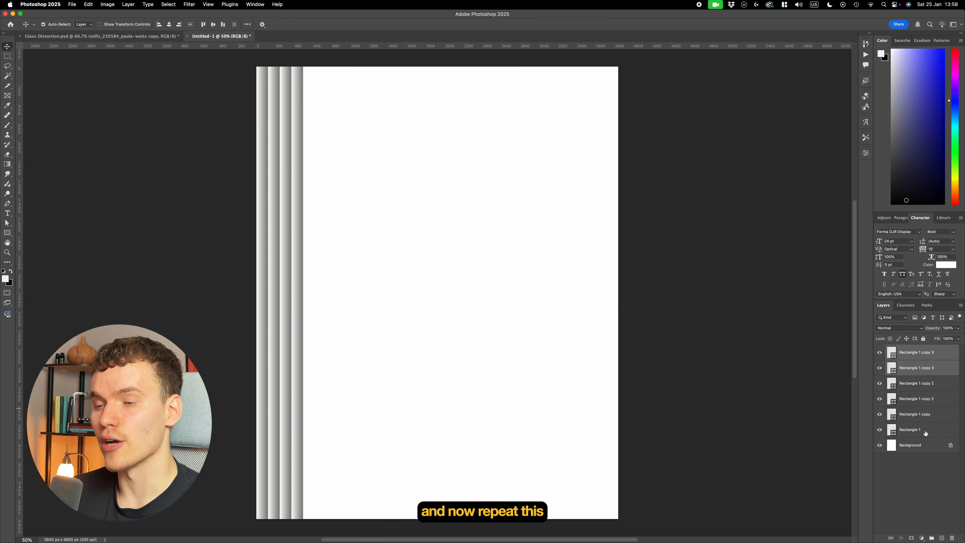
click(927, 431)
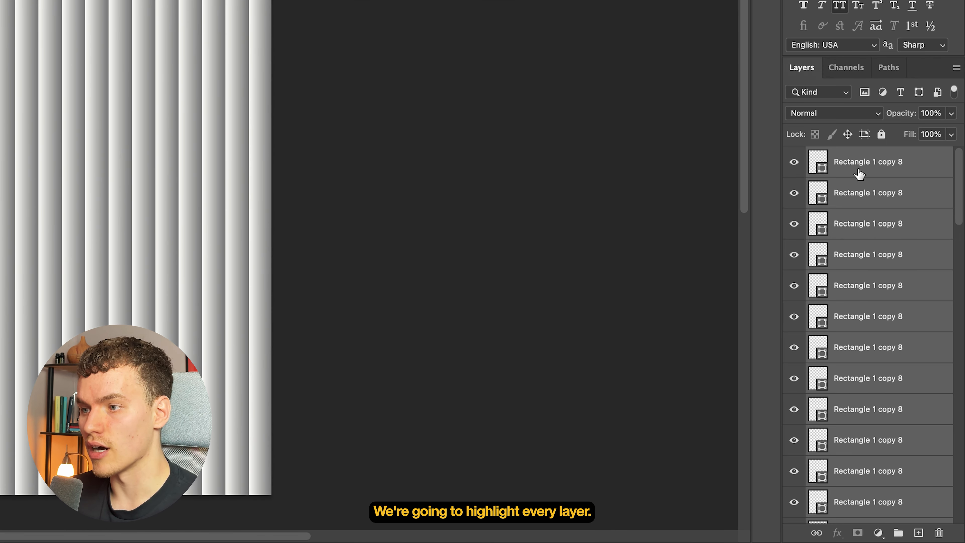
- Group all the strip layers and convert the group to a smart object
click(898, 533)
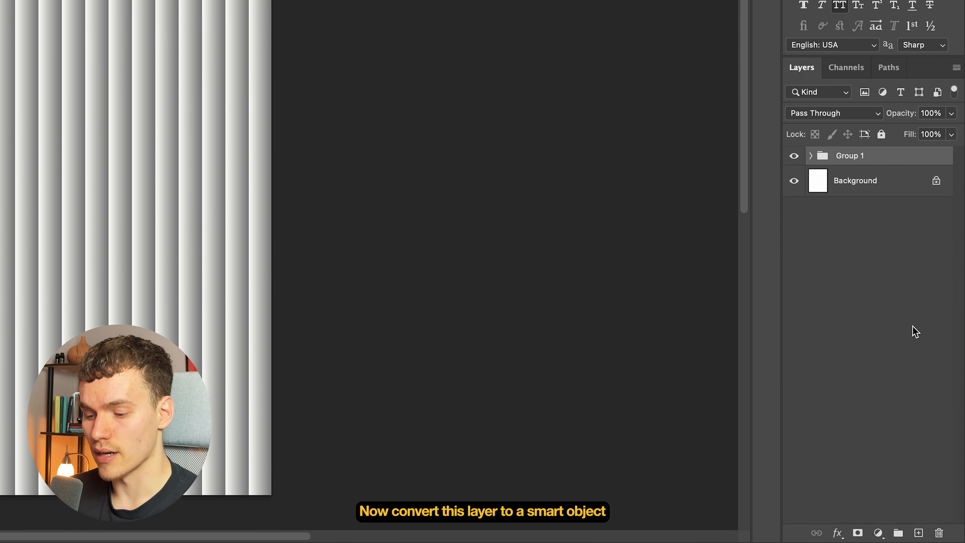
right_click(883, 159)
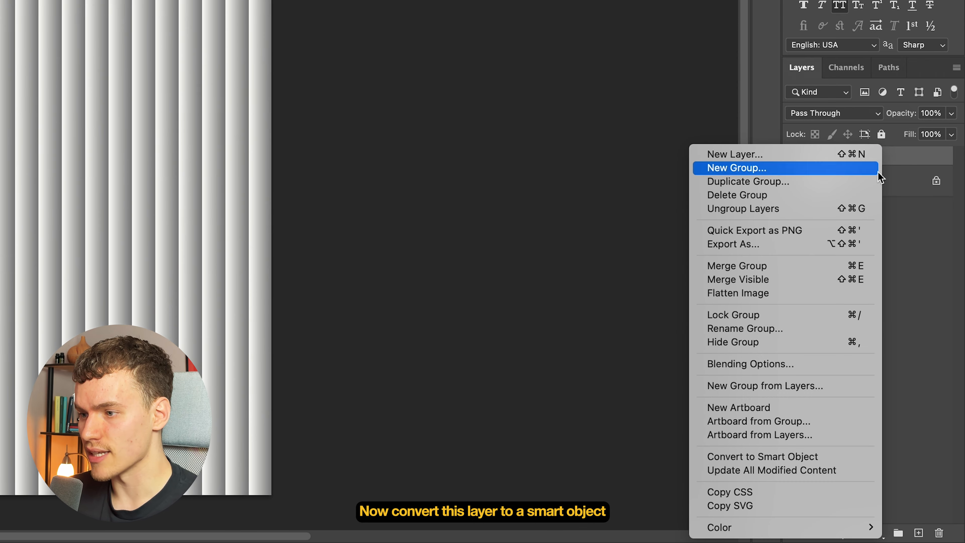
click(811, 456)
- Duplicate the vertical-stripe smart object and rotate the copy 90° into horizontal stripes aligned to the canvas's bottom edge
key(super+j)
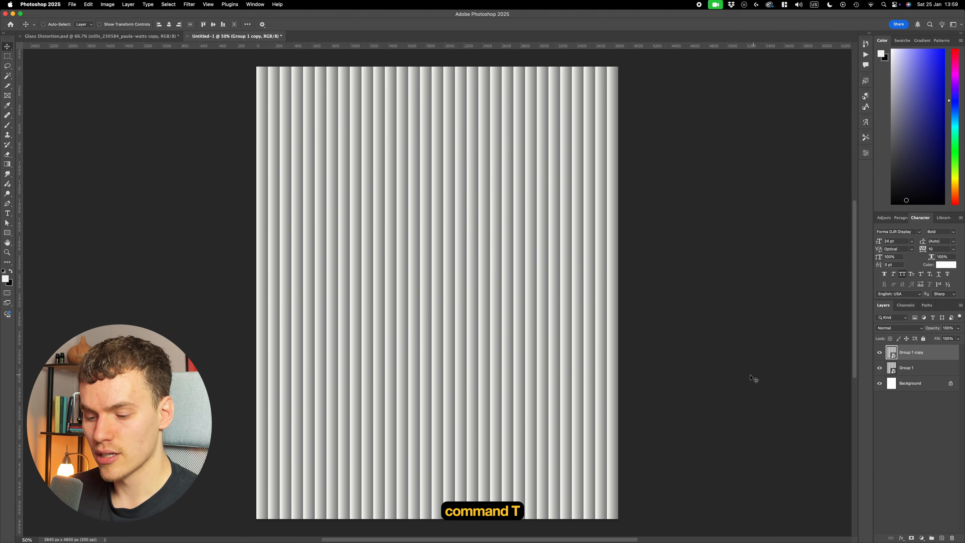
key(super+t)
drag(743, 405, 550, 134)
drag(555, 237, 554, 252)
key(Return)
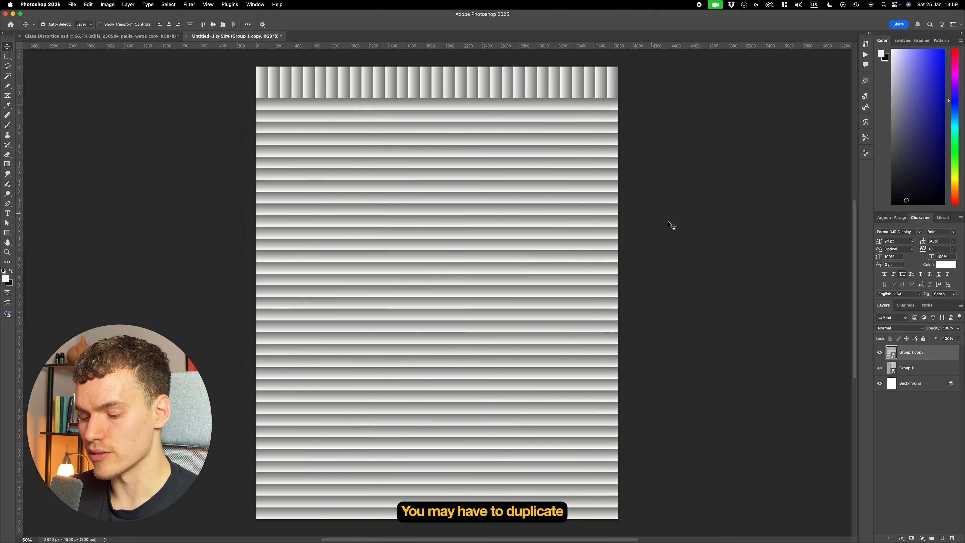
- Duplicate the horizontal stripes upward to cover the gap at the canvas top, and combine both horizontal layers into one smart object
key(super+j)
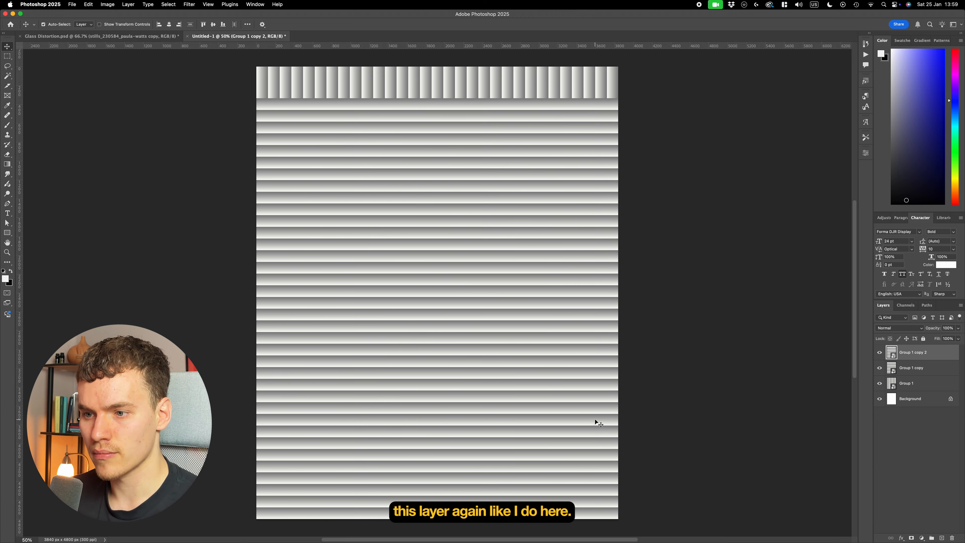
drag(597, 423, 580, 97)
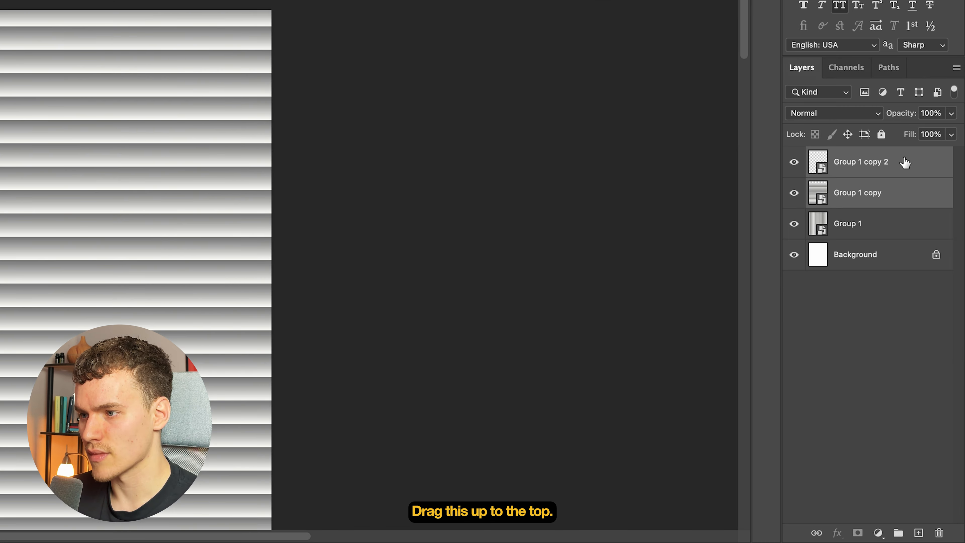
right_click(906, 163)
click(846, 423)
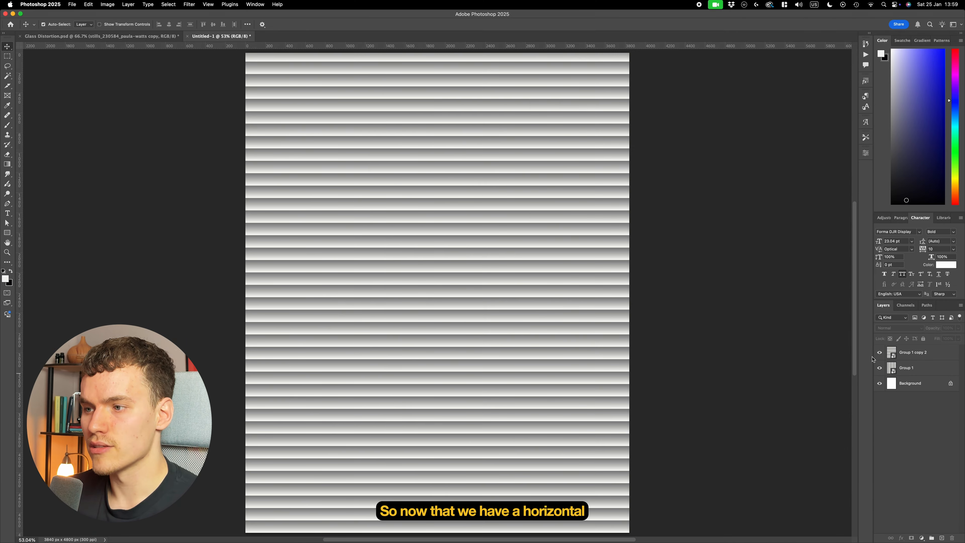
- Compare the two stripe layers, set the horizontal one's blend mode to Divide, and check the resulting grid of diagonal gradients
click(880, 353)
click(880, 368)
click(880, 368)
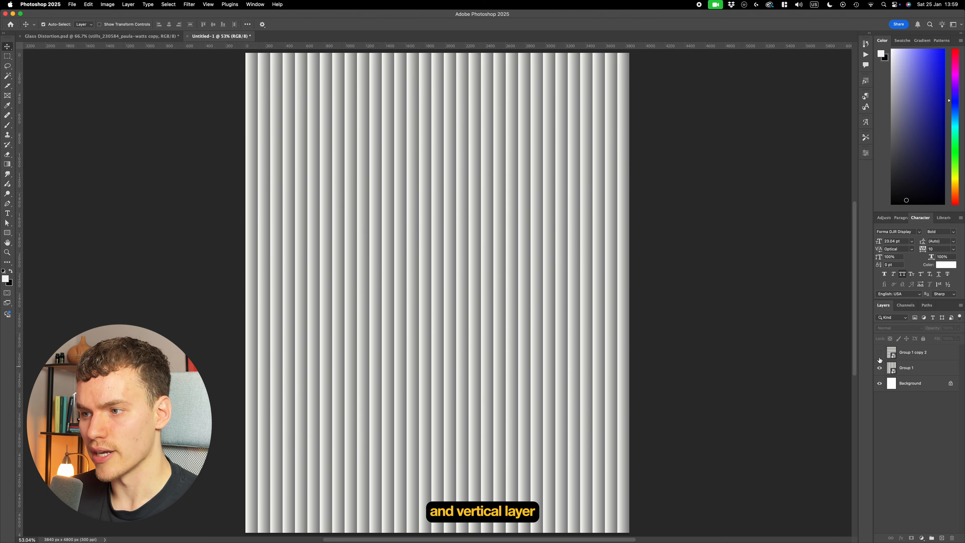
click(880, 352)
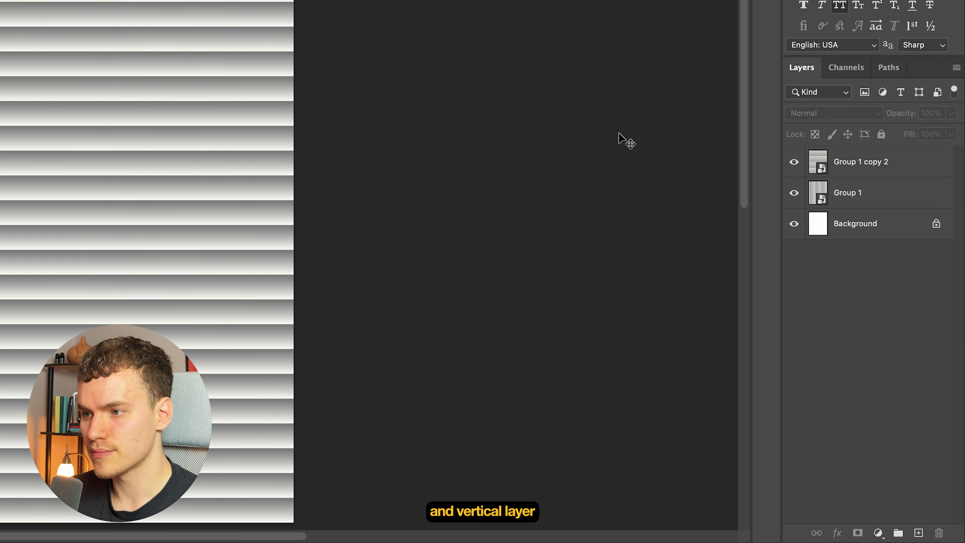
click(868, 162)
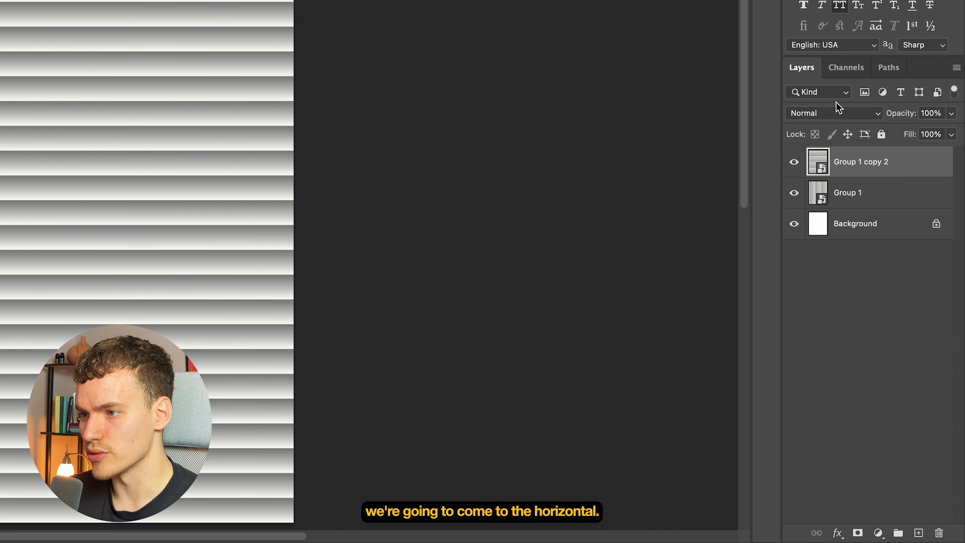
click(842, 115)
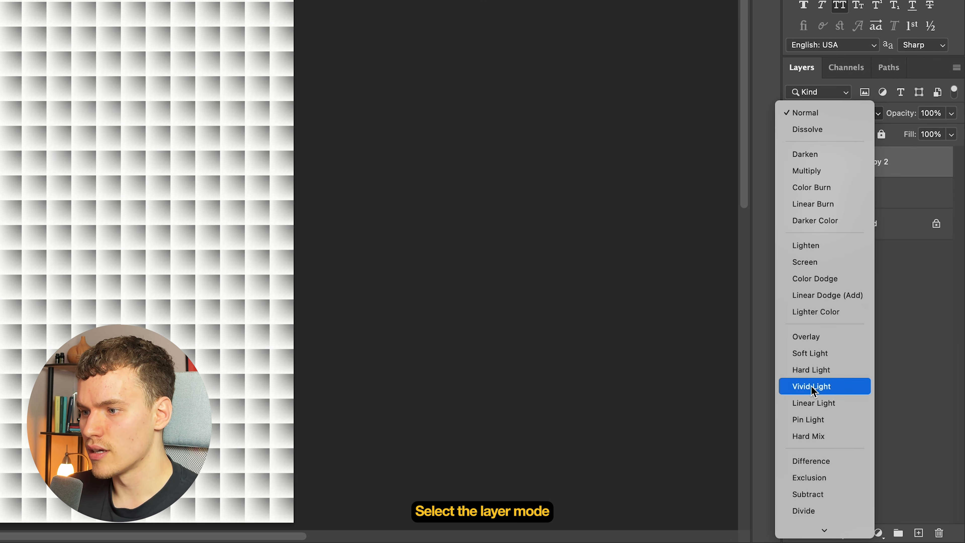
click(807, 511)
scroll(189, 69, up, 5)
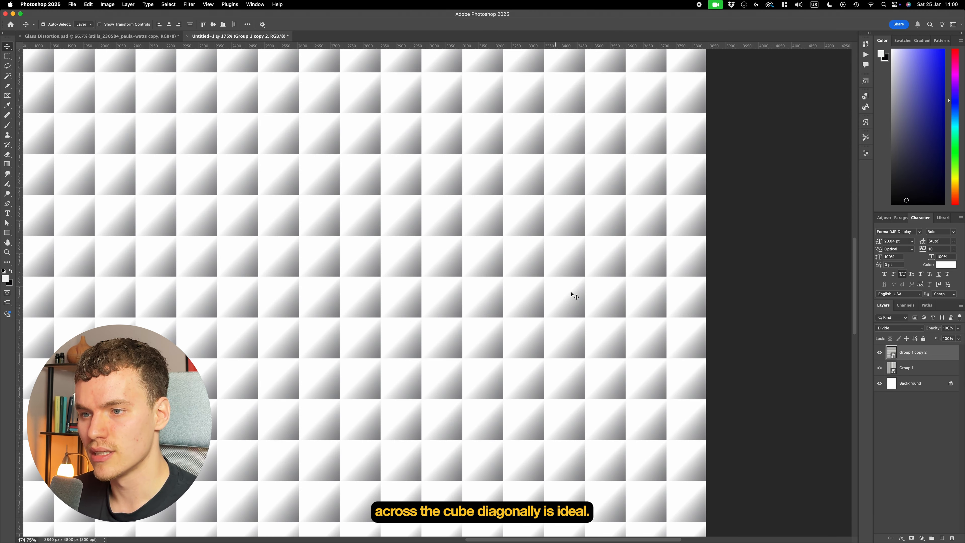
scroll(585, 268, up, 8)
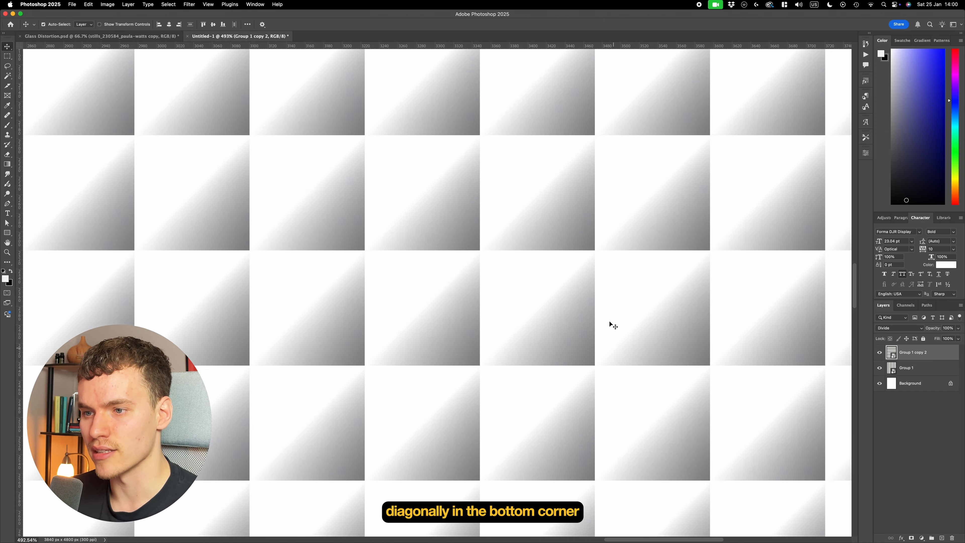
scroll(503, 268, down, 10)
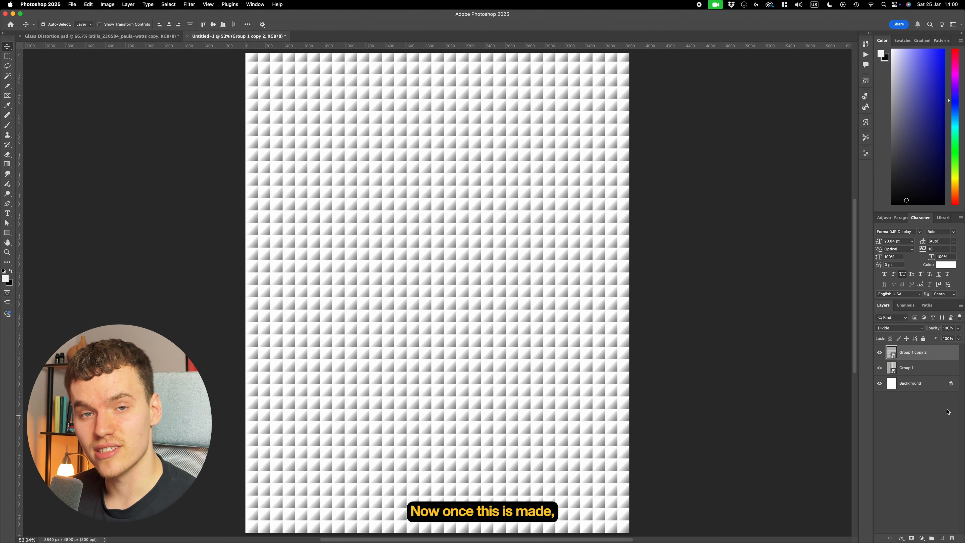
click(947, 412)
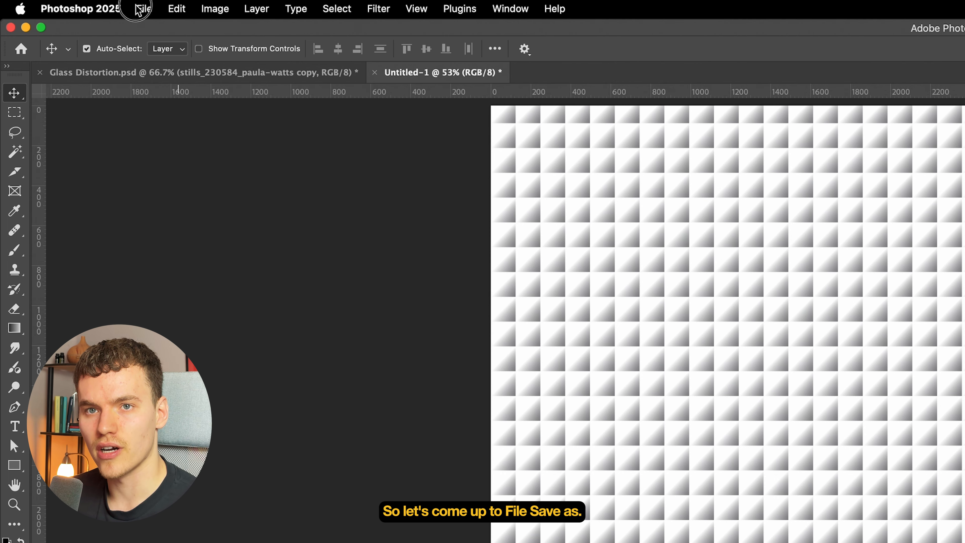
- Save the document as Texture in Photoshop format in the Glass Distortion YouTube folder
click(72, 5)
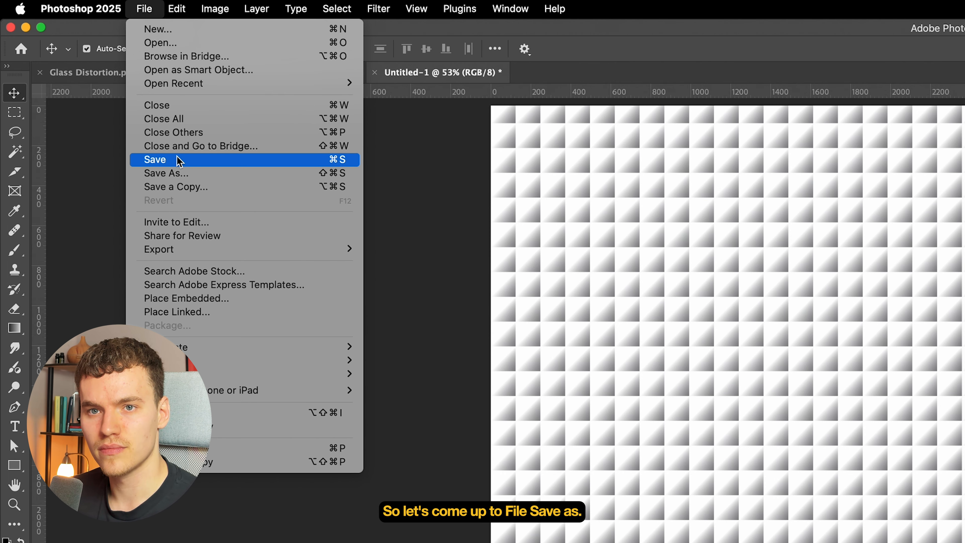
click(178, 173)
text(Texture)
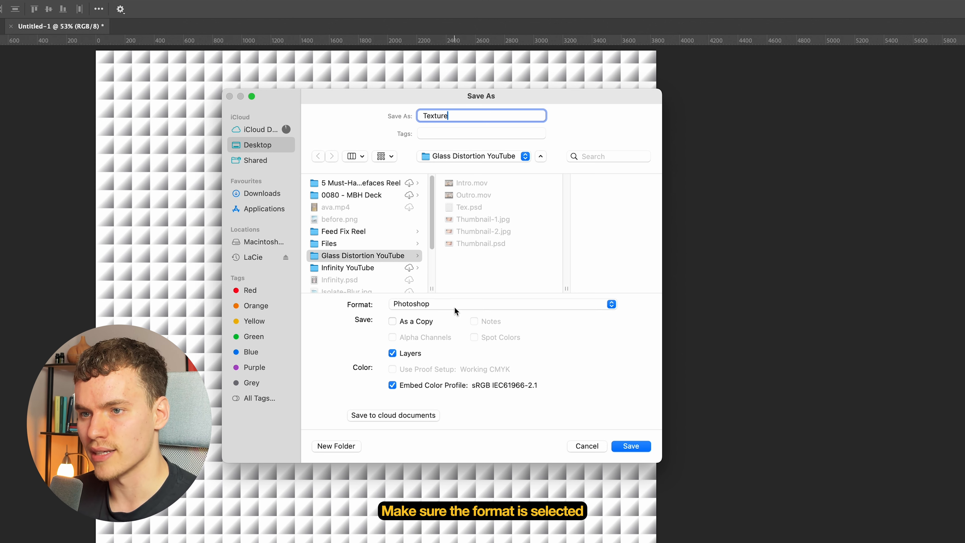
click(631, 446)
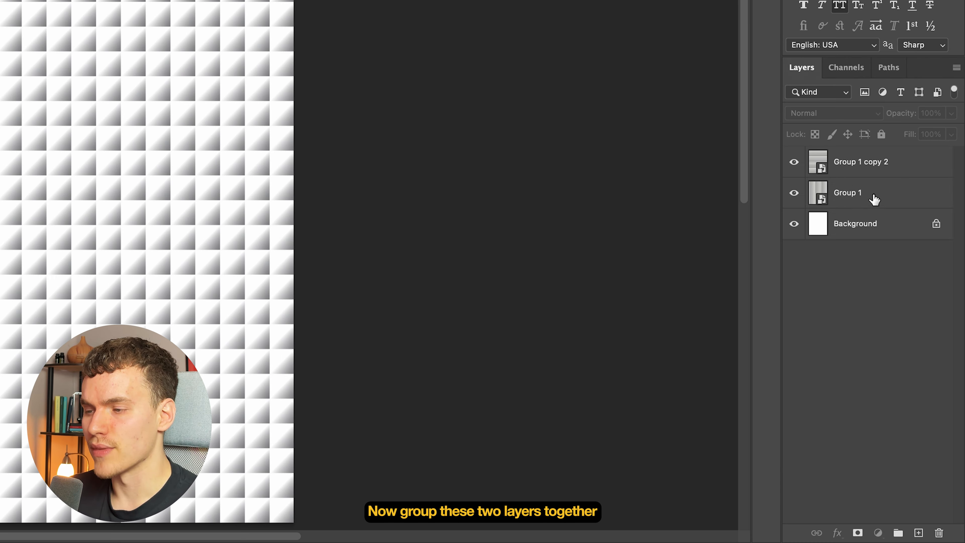
- Group and hide the two stripe layers, and paste the portrait image onto the canvas
click(872, 198)
shift+click(885, 164)
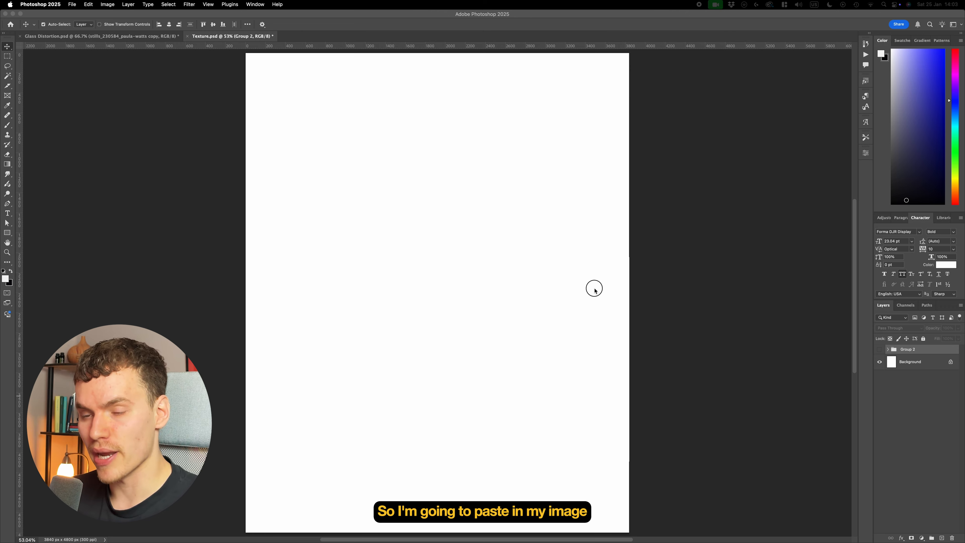
key(super+v)
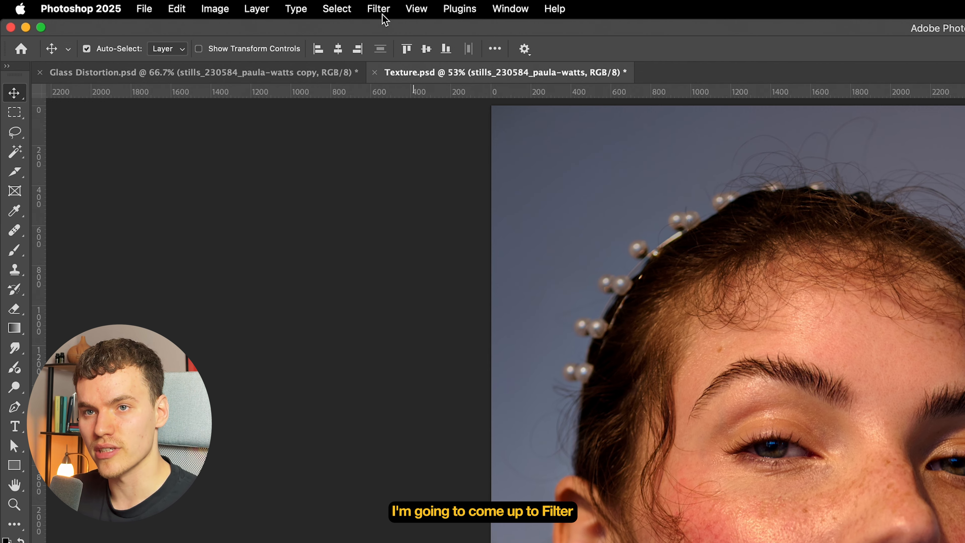
- Open the Filter Gallery for the portrait layer and choose the Glass filter from the Distort category
click(188, 4)
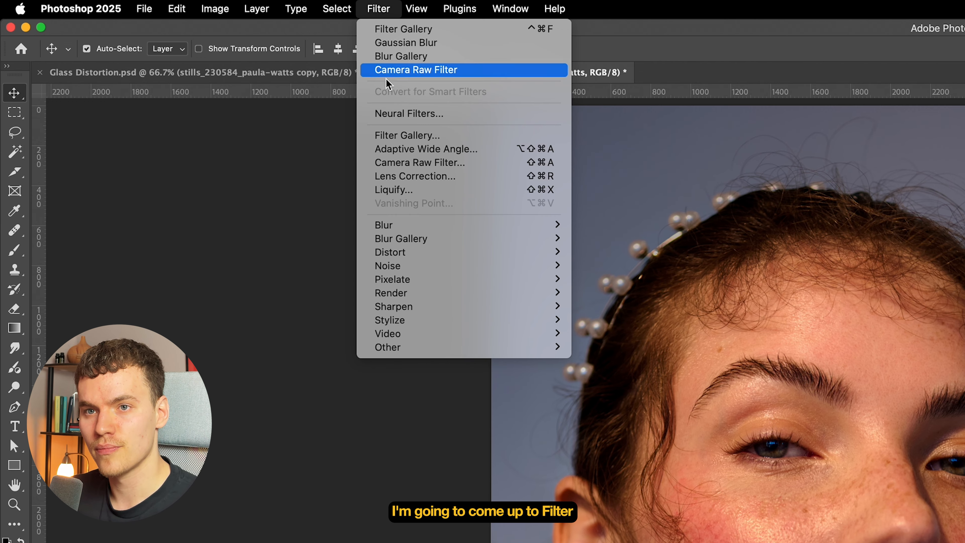
click(402, 135)
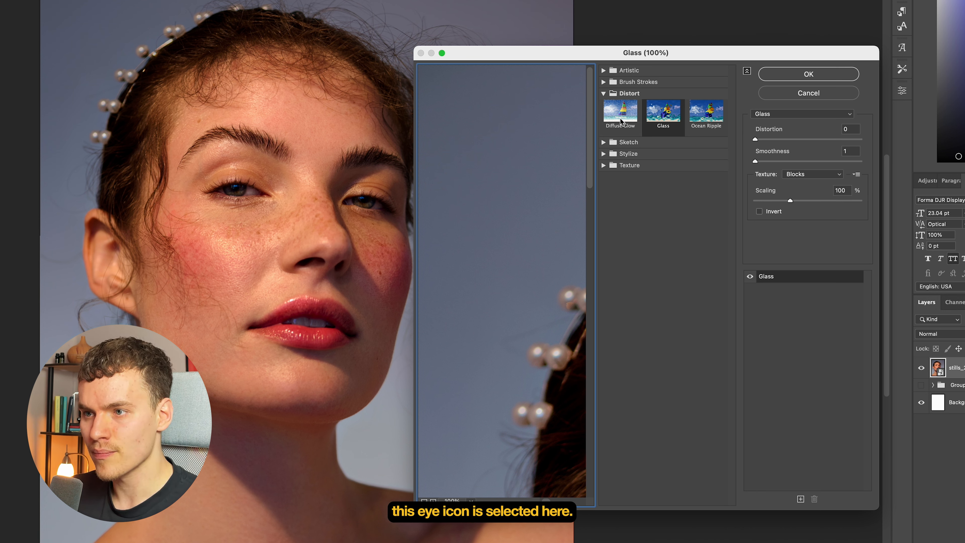
click(604, 94)
click(604, 95)
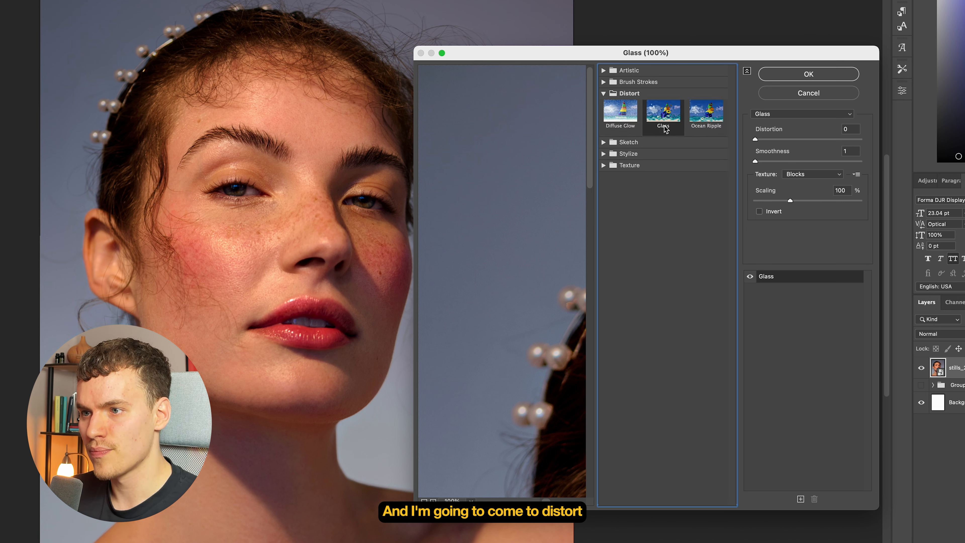
click(665, 127)
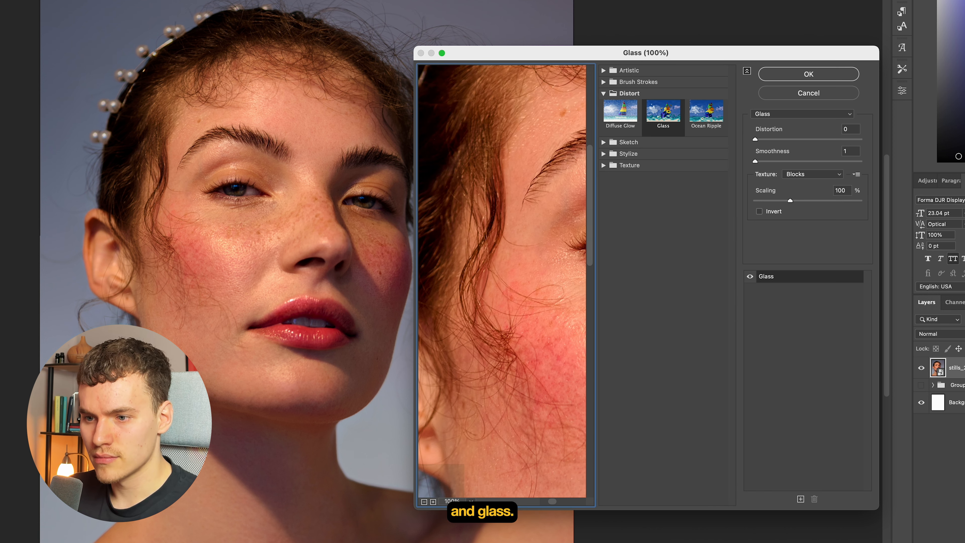
- Fit the portrait in an enlarged Glass preview and load Texture.psd as the filter's texture
click(424, 502)
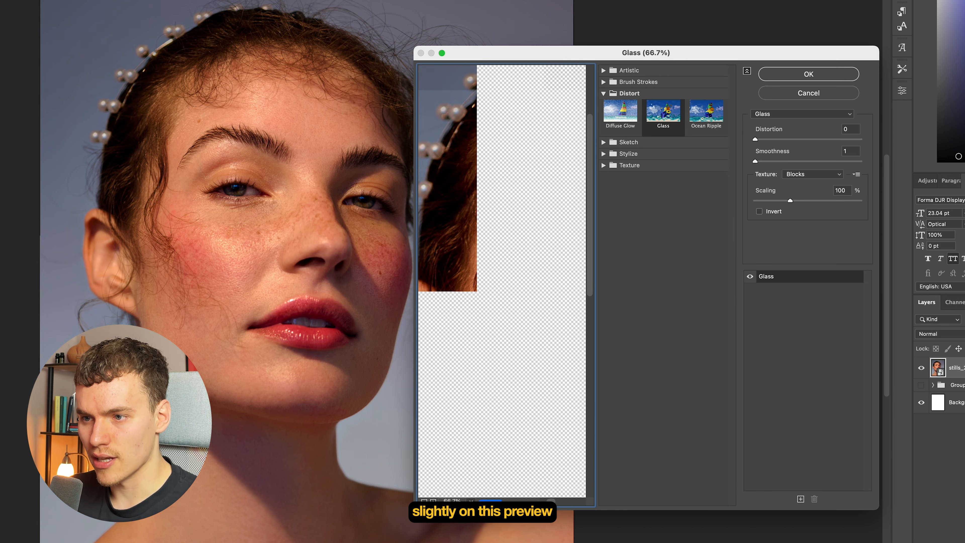
click(424, 501)
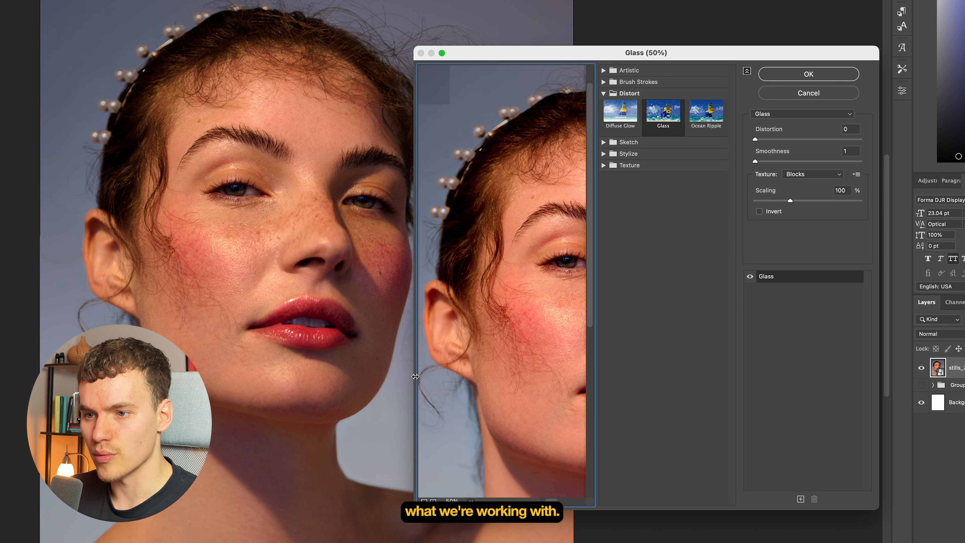
drag(413, 377, 230, 377)
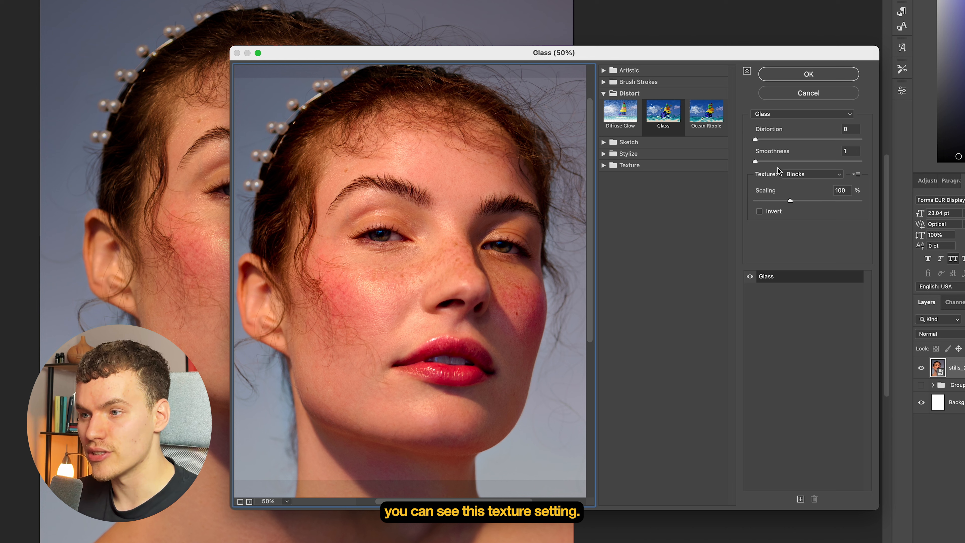
click(806, 174)
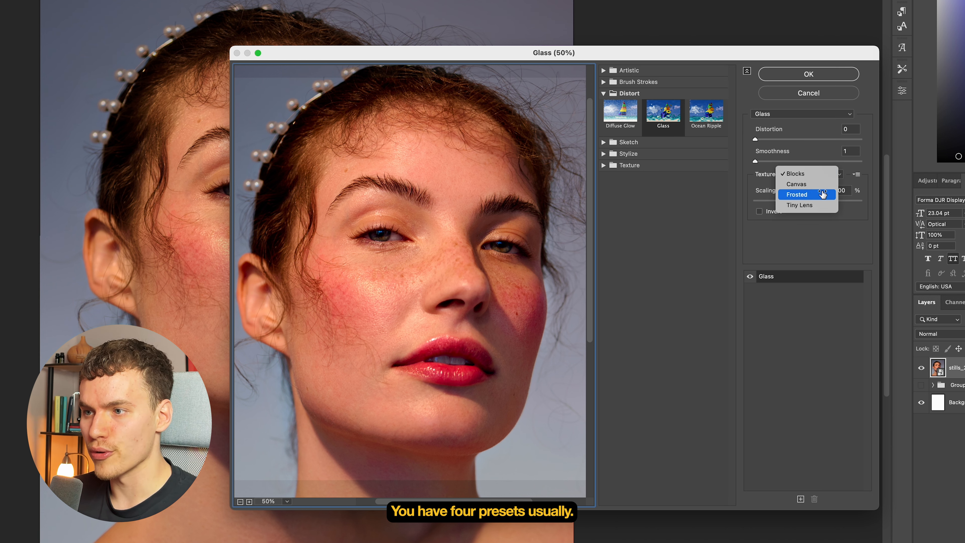
click(834, 232)
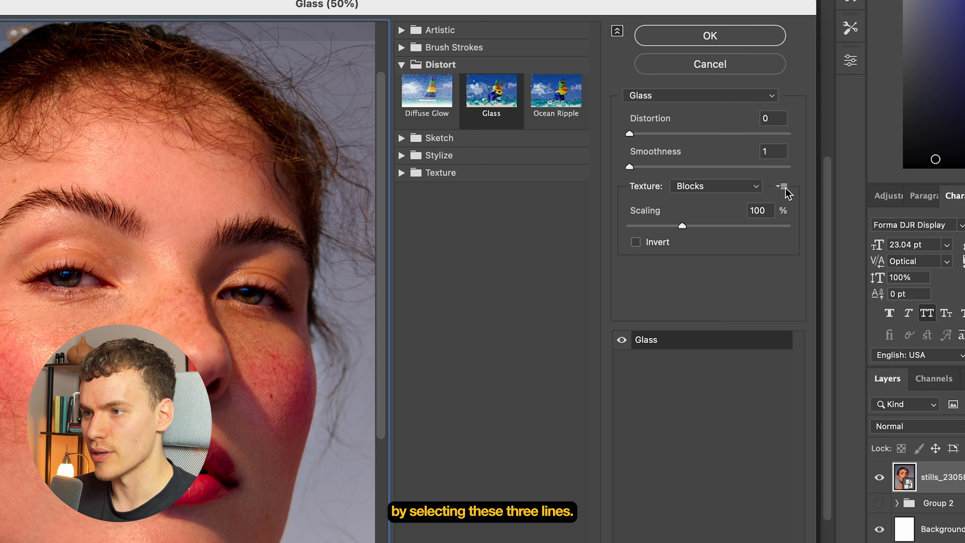
click(783, 192)
click(784, 204)
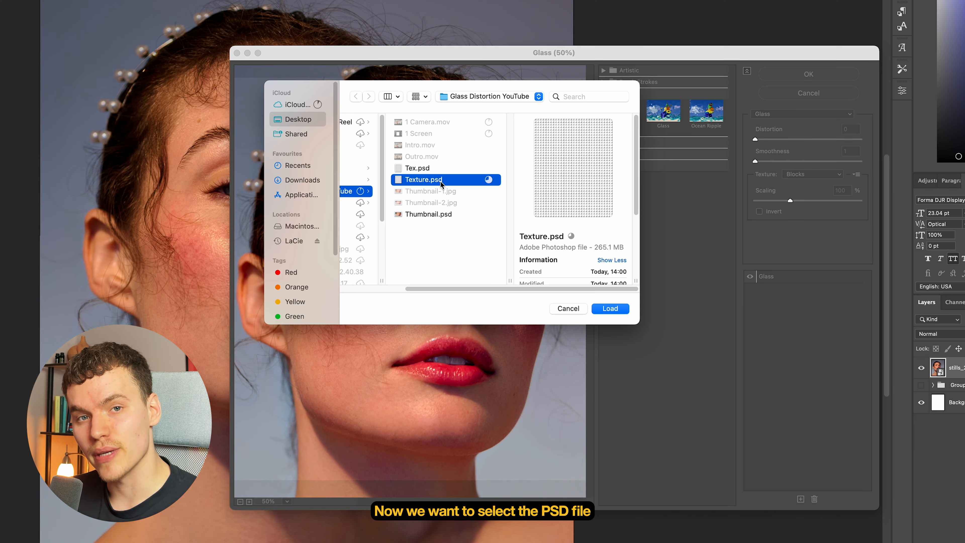
click(612, 308)
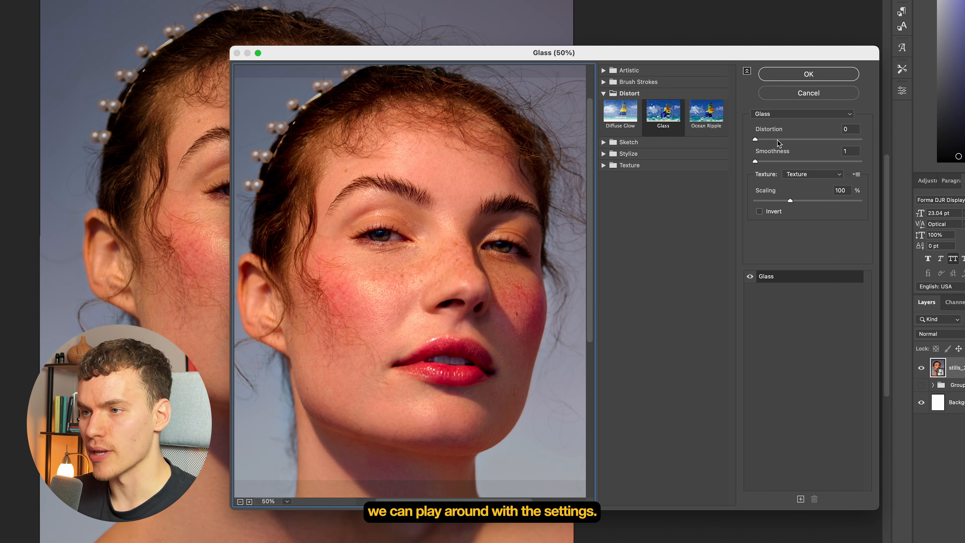
- Set the Glass effect to Distortion 18, Smoothness 2 and Scaling 80%, and add a second Glass effect with Smoothness 5
drag(771, 141, 849, 143)
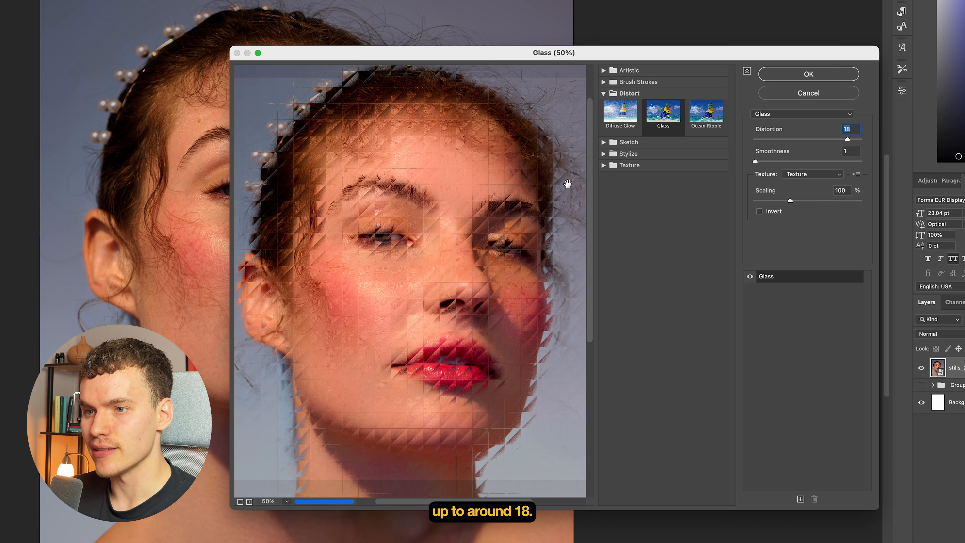
click(757, 162)
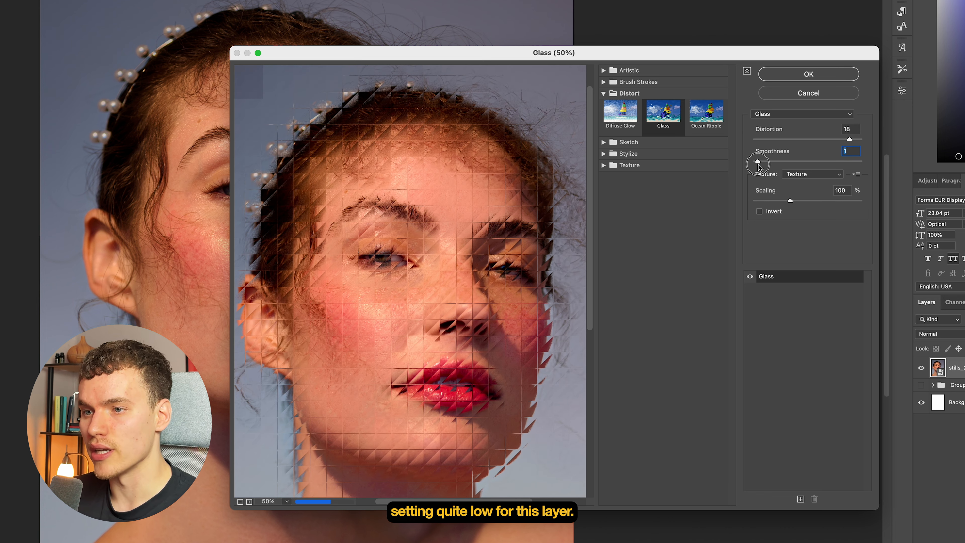
drag(757, 163, 762, 163)
click(251, 502)
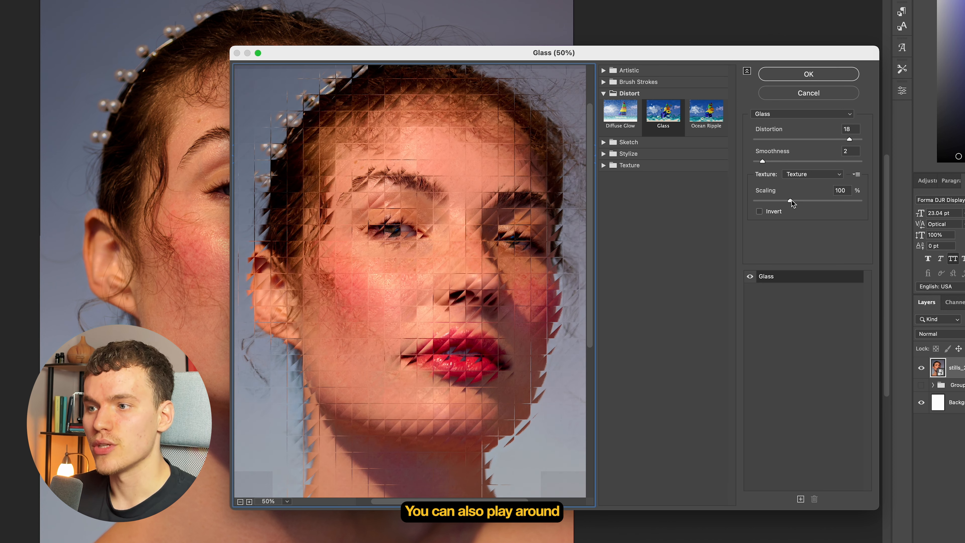
drag(790, 202, 777, 201)
click(801, 499)
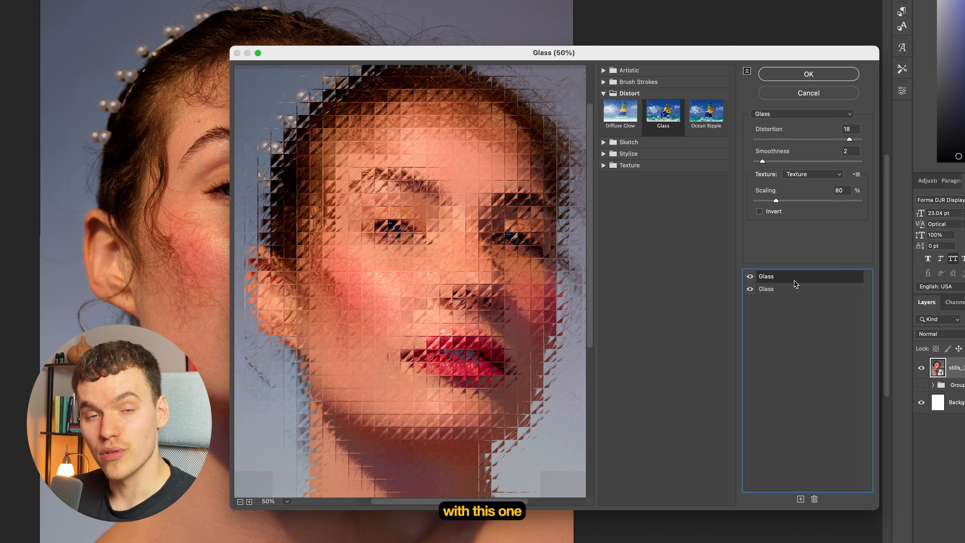
click(788, 161)
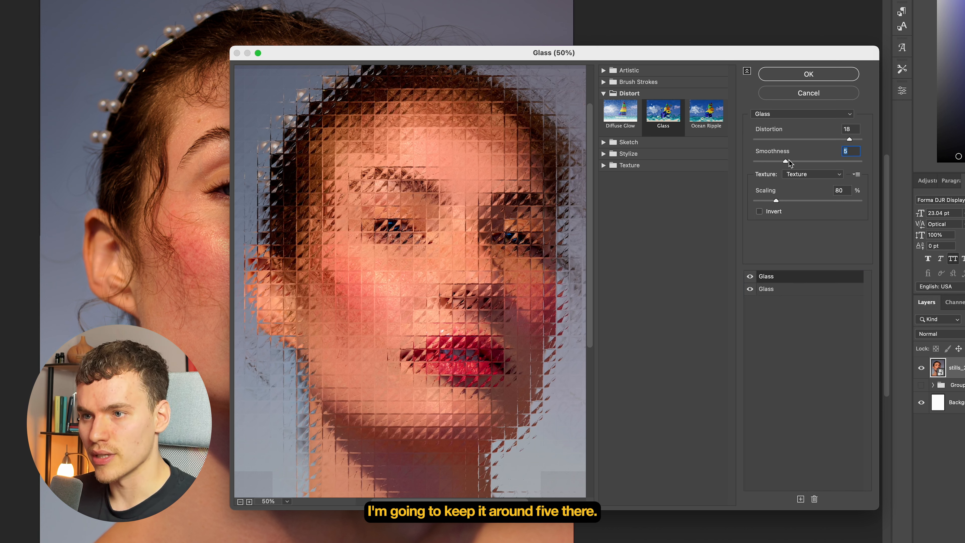
- Add a Grain effect above the two Glass effects with Intensity 30 and Contrast 50, and apply the filter stack
click(800, 499)
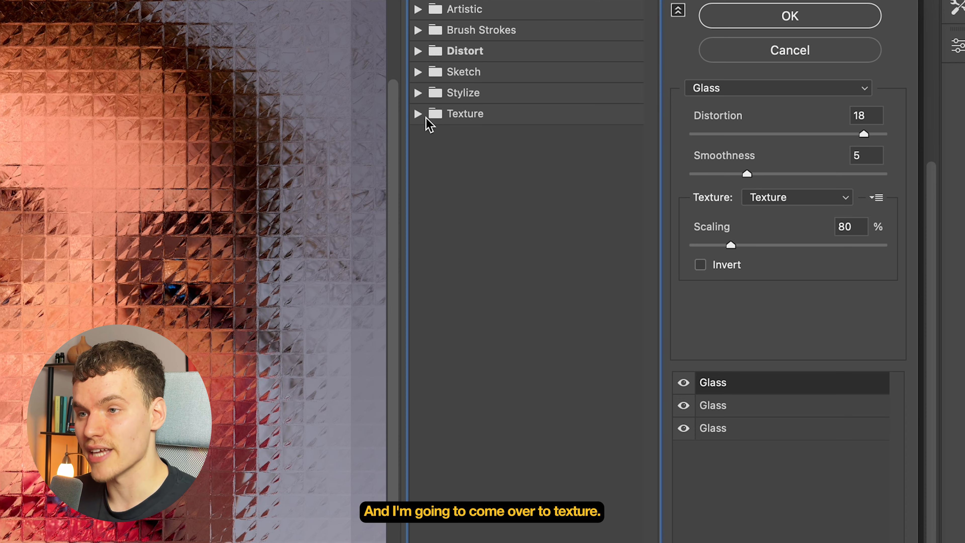
click(608, 165)
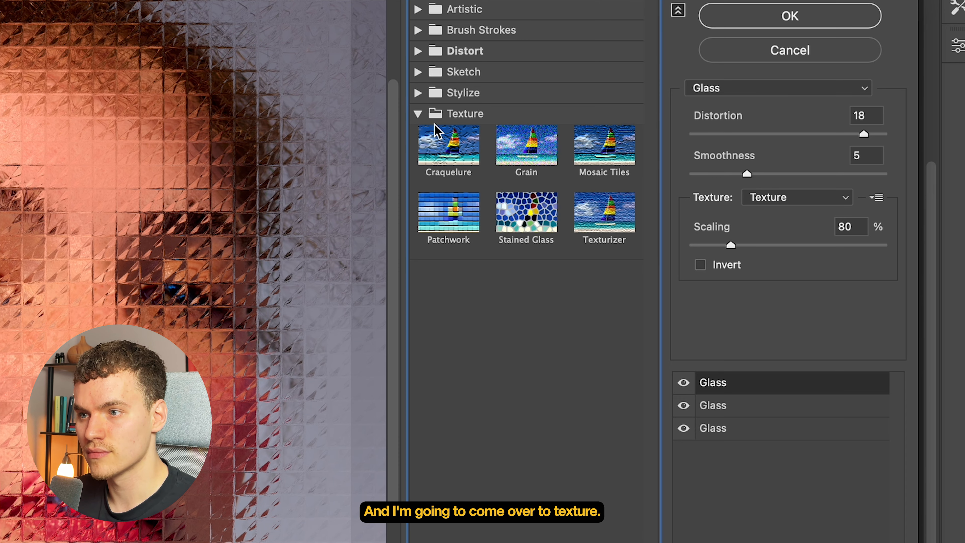
click(526, 146)
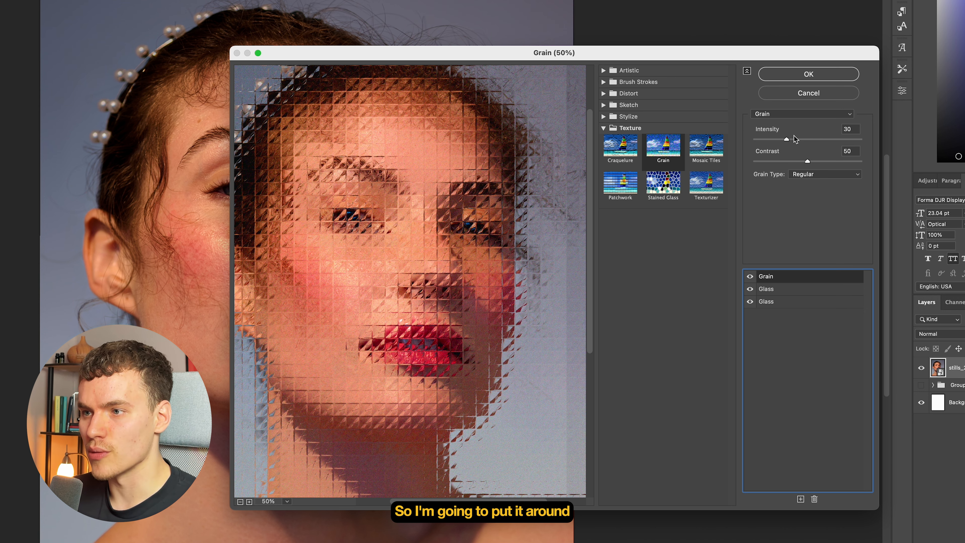
drag(850, 128, 813, 151)
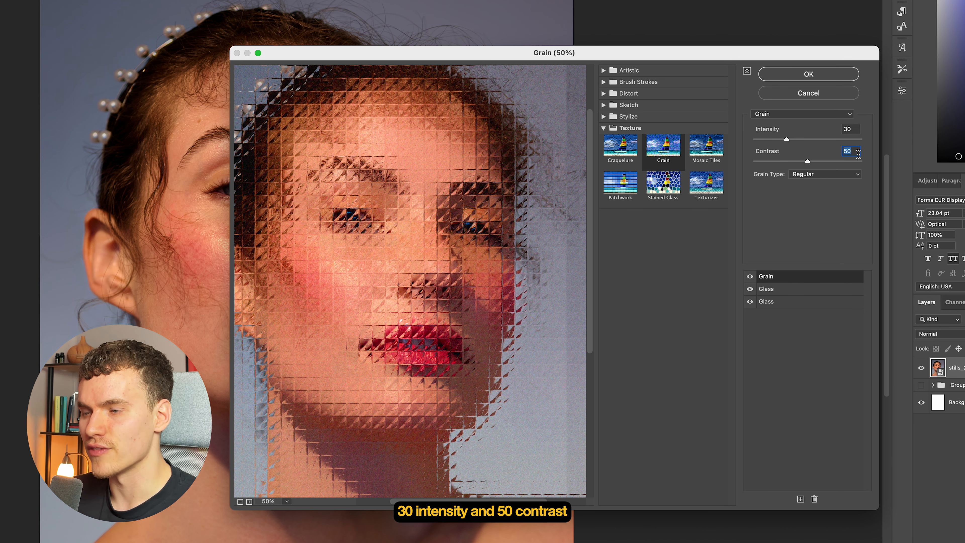
click(839, 81)
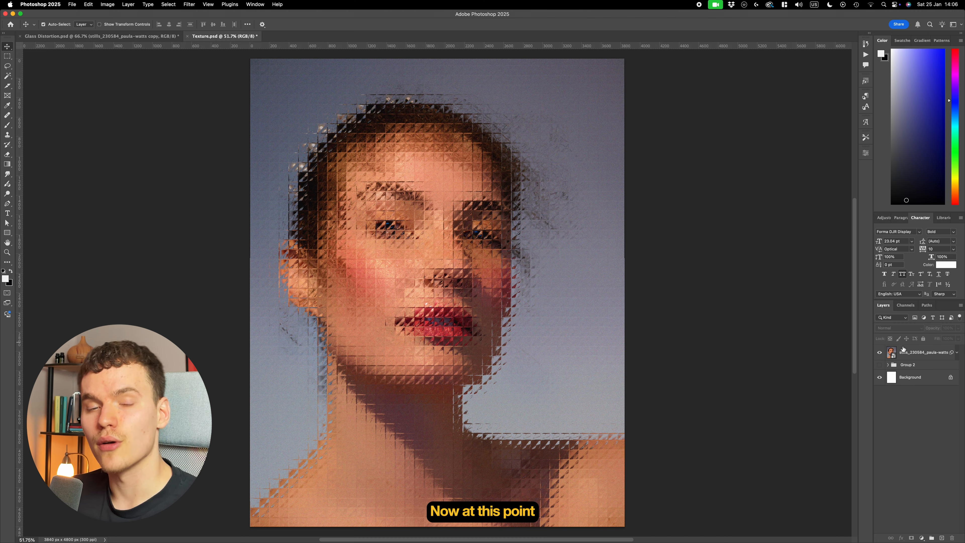
- Duplicate the filtered portrait layer, clear the copy's smart filters, and move the copy below the filtered layer
click(926, 352)
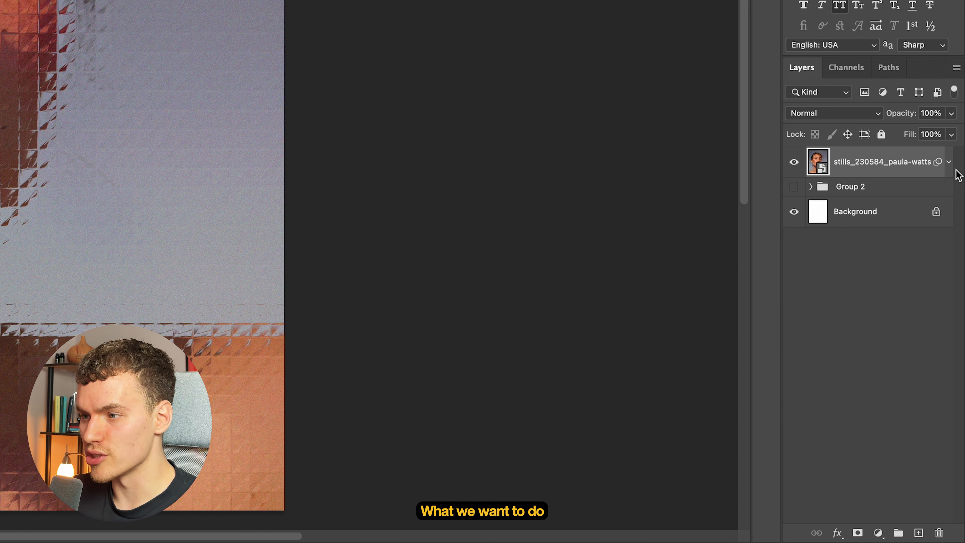
click(949, 162)
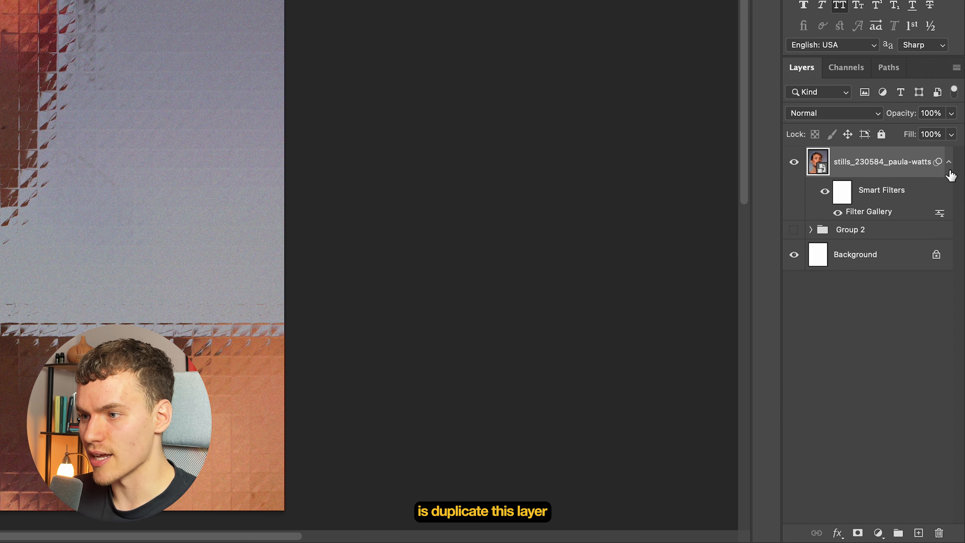
key(super+j)
right_click(825, 198)
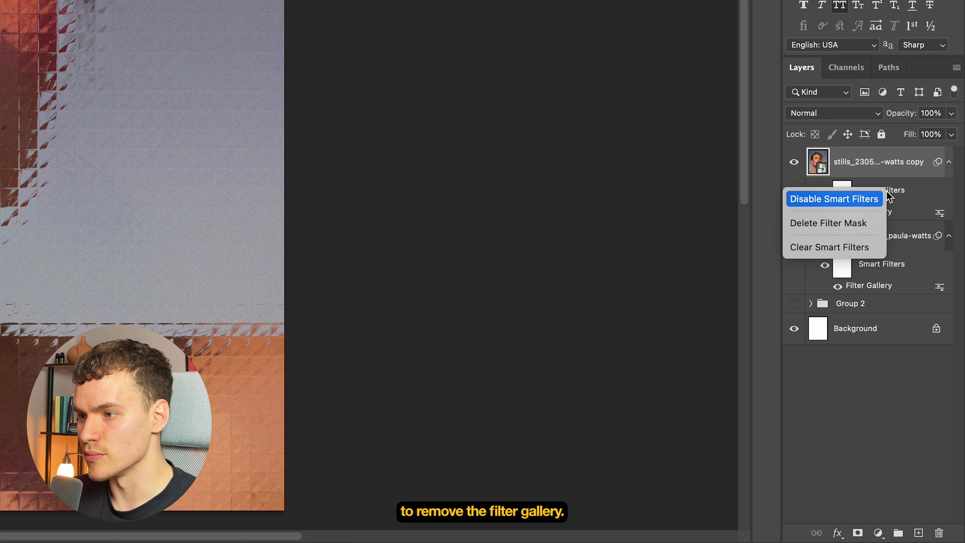
click(854, 247)
drag(907, 170, 900, 250)
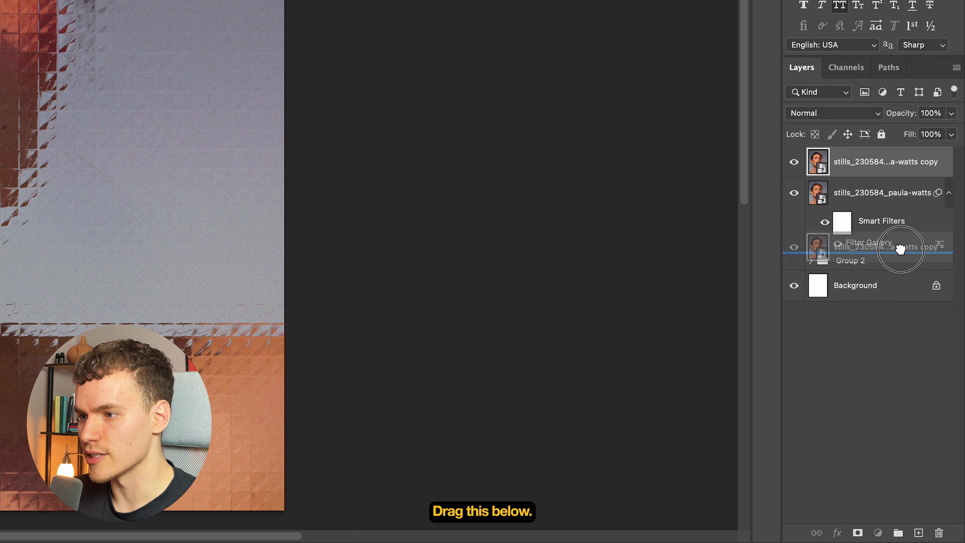
drag(900, 250, 900, 249)
- Mask the filtered portrait layer with a rectangular selection so the glass effect covers only the left half of the canvas
click(905, 353)
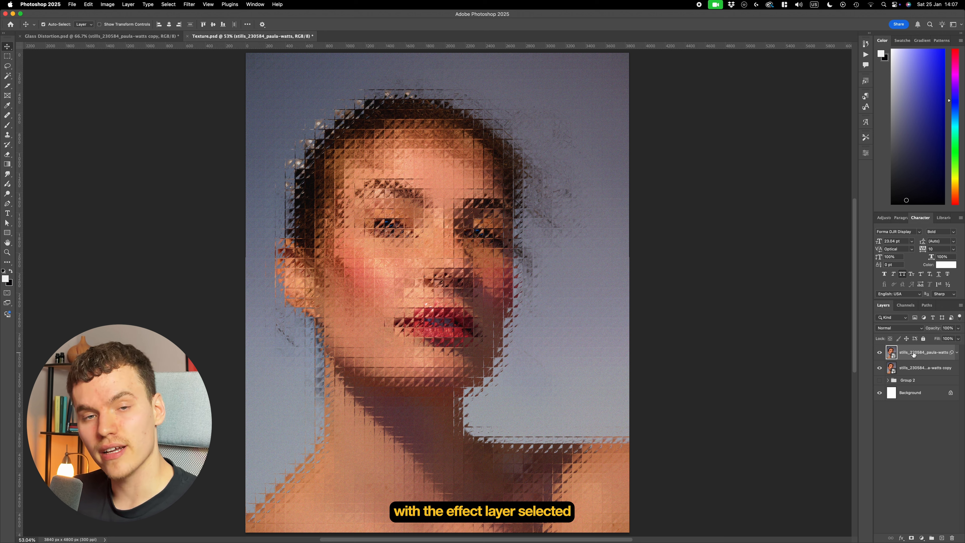
key(m)
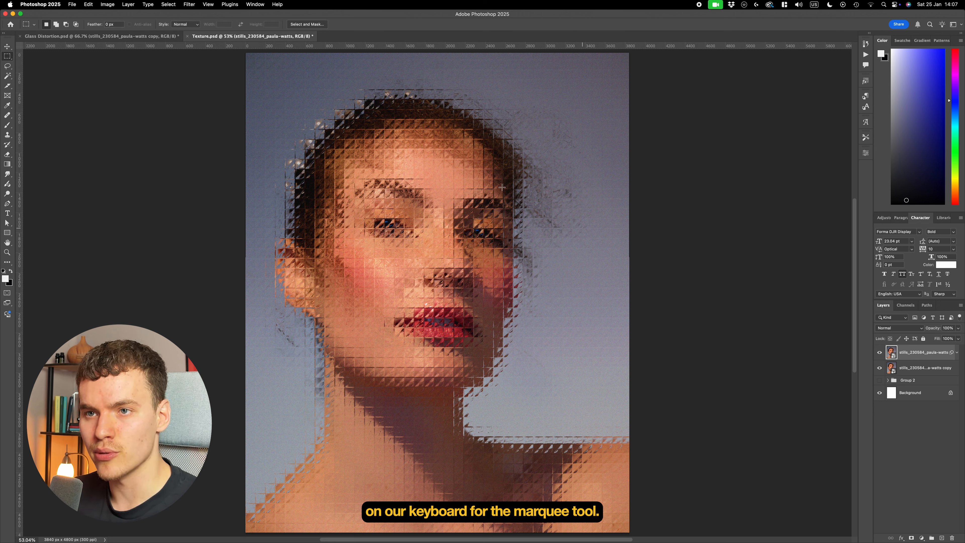
drag(240, 52, 438, 536)
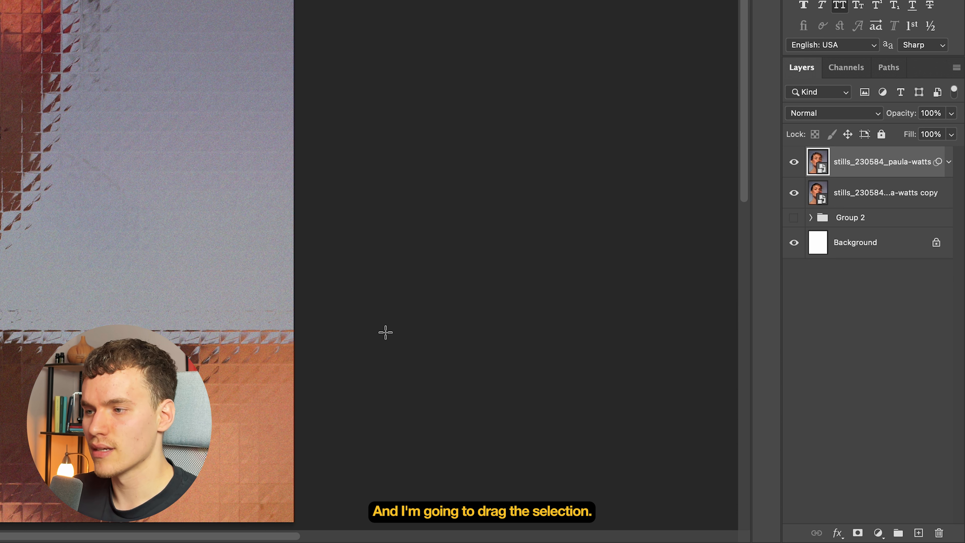
click(857, 532)
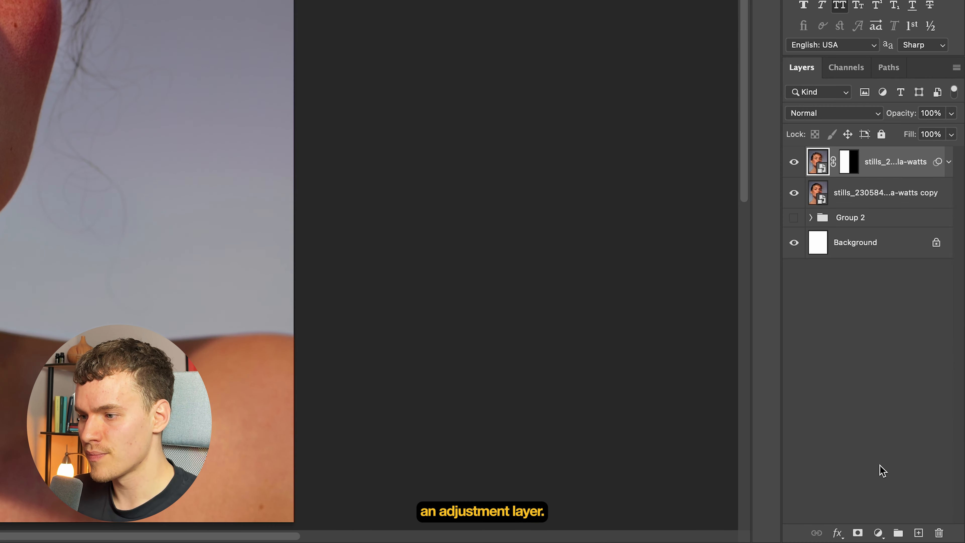
- Add a Curves adjustment layer above the portrait layers and brighten the highlights by moving the white point inward
click(878, 532)
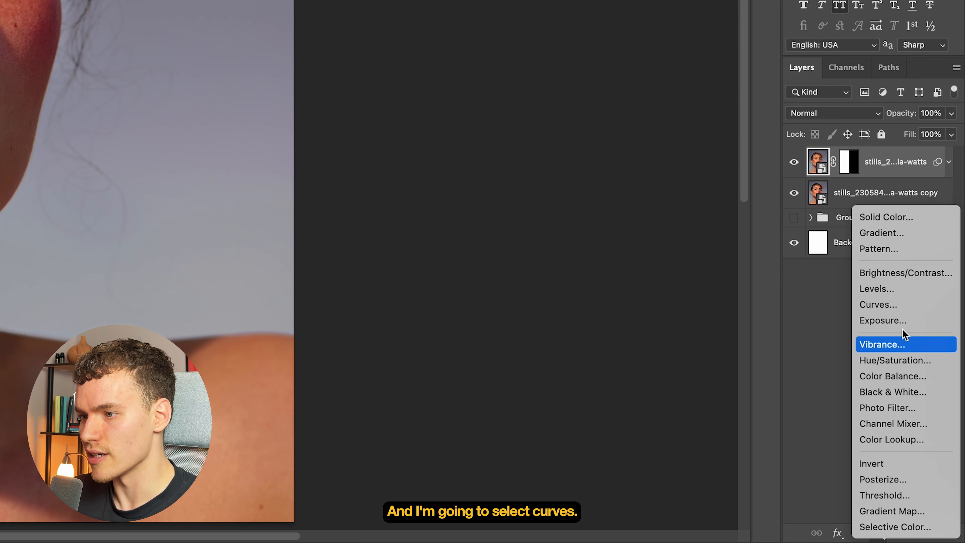
click(912, 307)
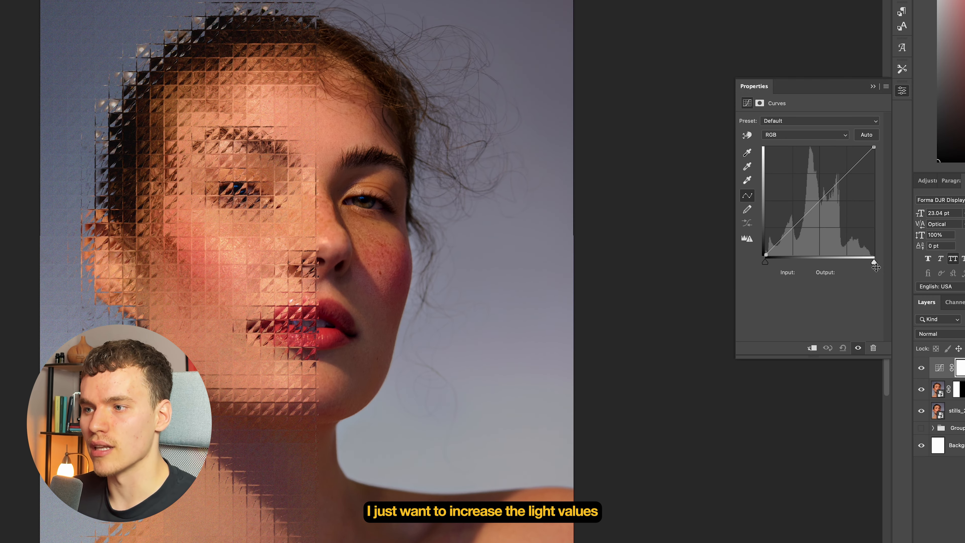
drag(874, 262, 838, 279)
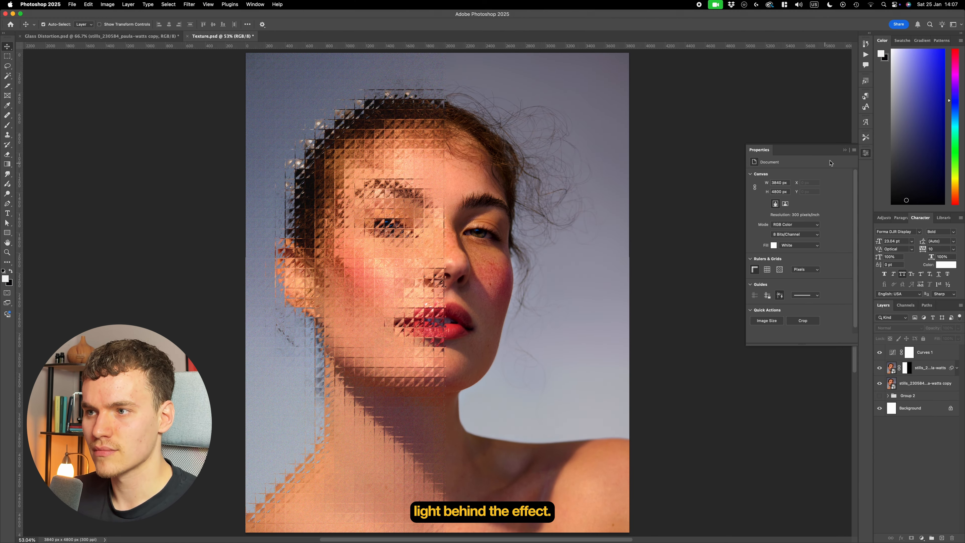
click(844, 150)
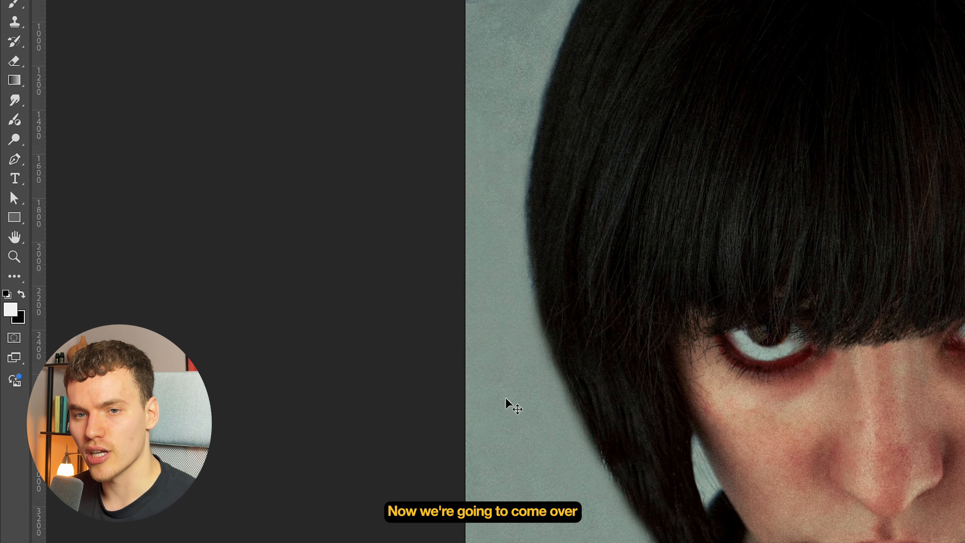
- Draw a rectangle shape with 319 px rounded corners over the dark-haired portrait and select its layer
click(14, 217)
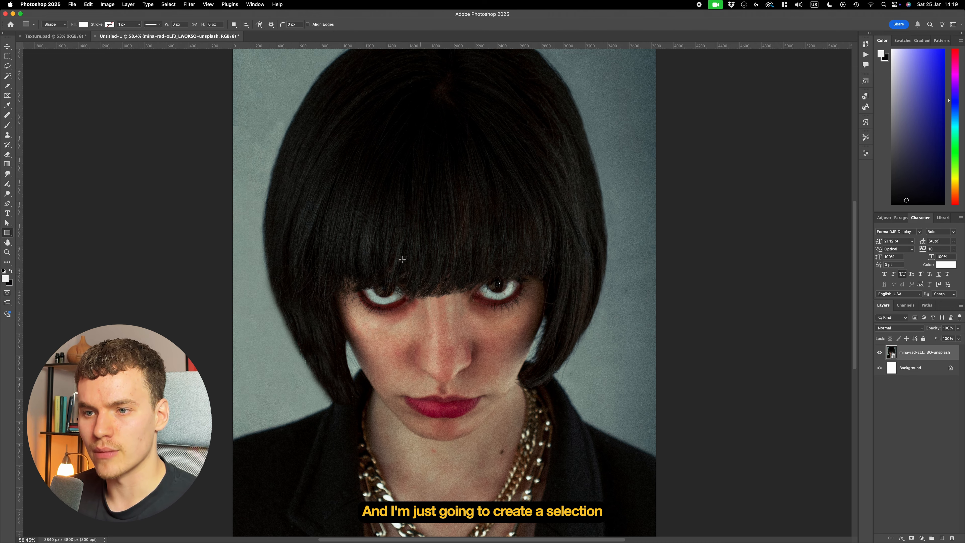
drag(342, 210, 399, 361)
click(913, 356)
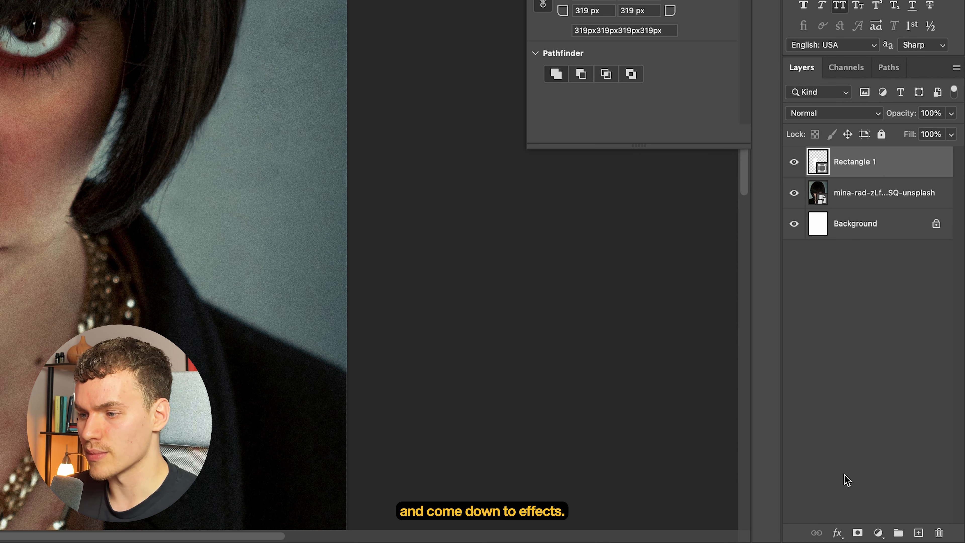
- Give the rounded rectangle a 1 px white inside stroke and a white Screen inner glow at 20% opacity, then collapse its effects list
click(837, 532)
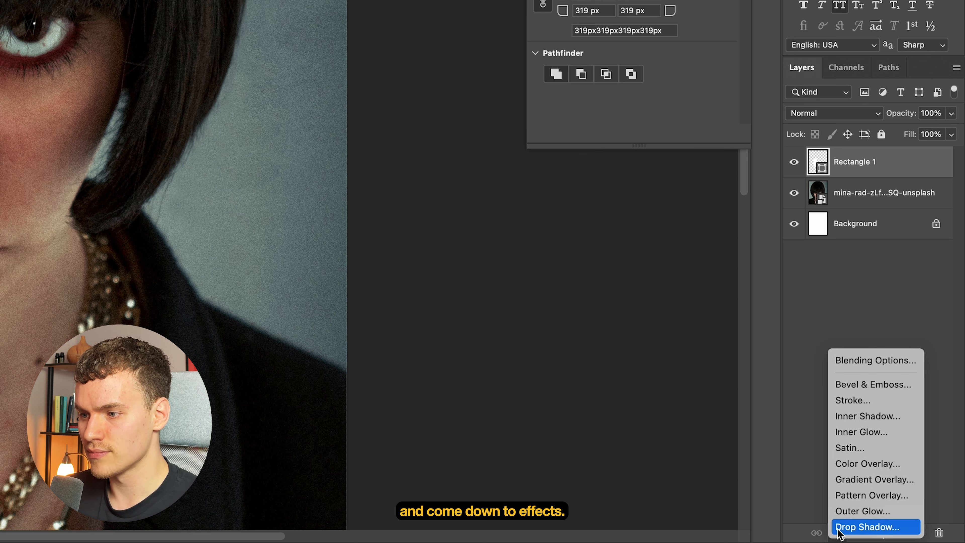
click(871, 400)
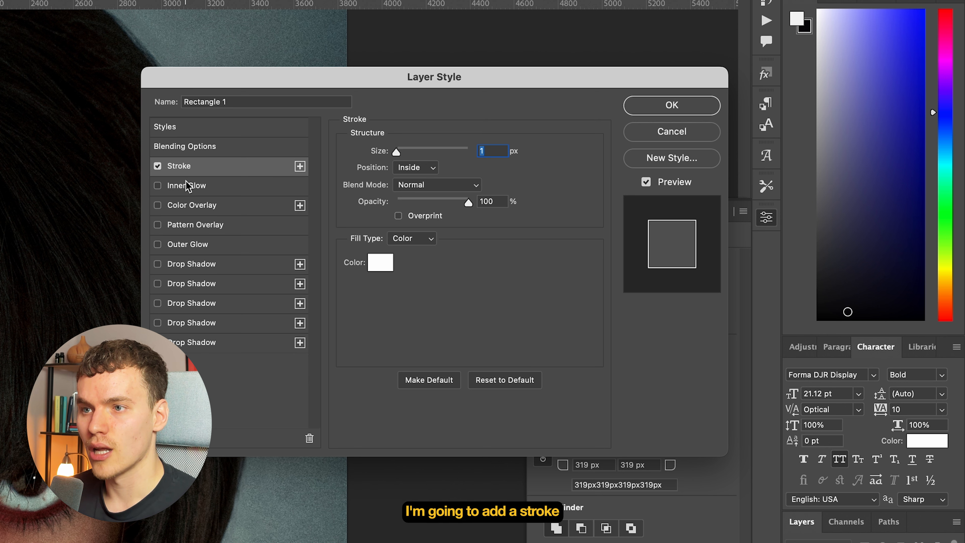
click(157, 186)
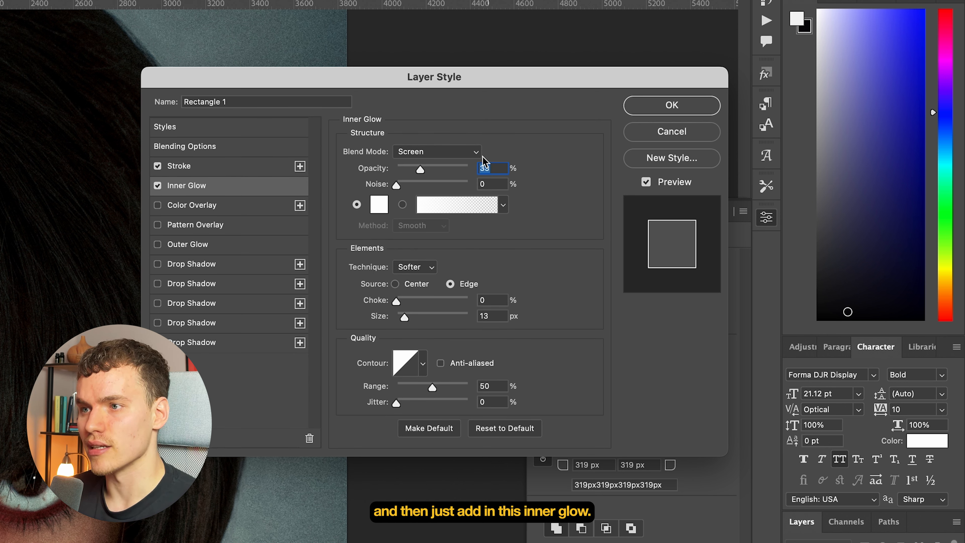
drag(420, 172, 412, 173)
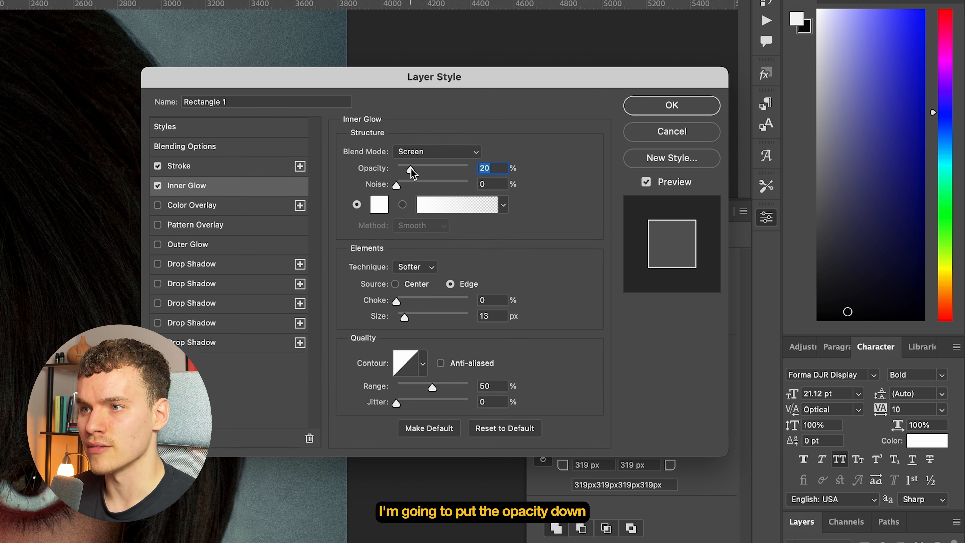
drag(405, 318, 405, 319)
click(671, 105)
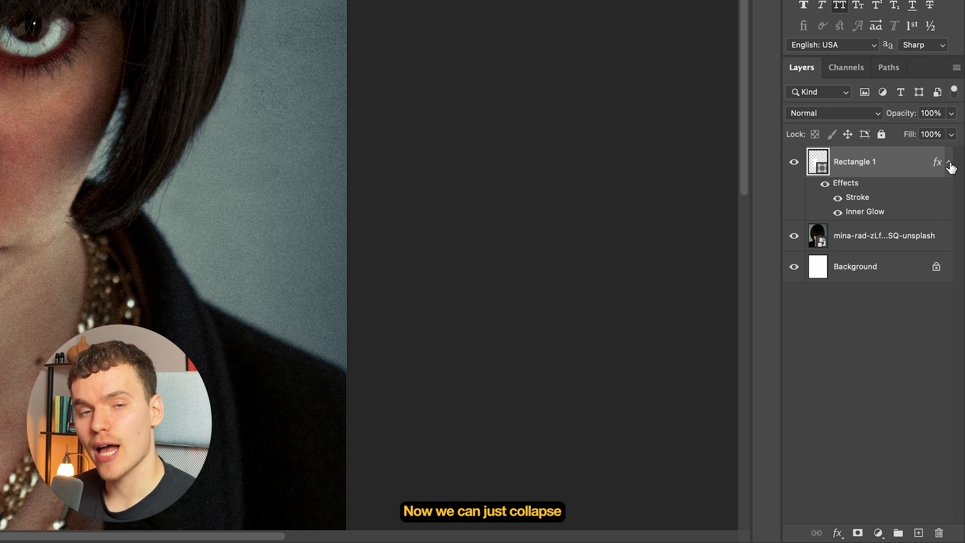
click(950, 164)
- Duplicate the dark-haired portrait layer and move the copy above the rounded rectangle layer
click(878, 198)
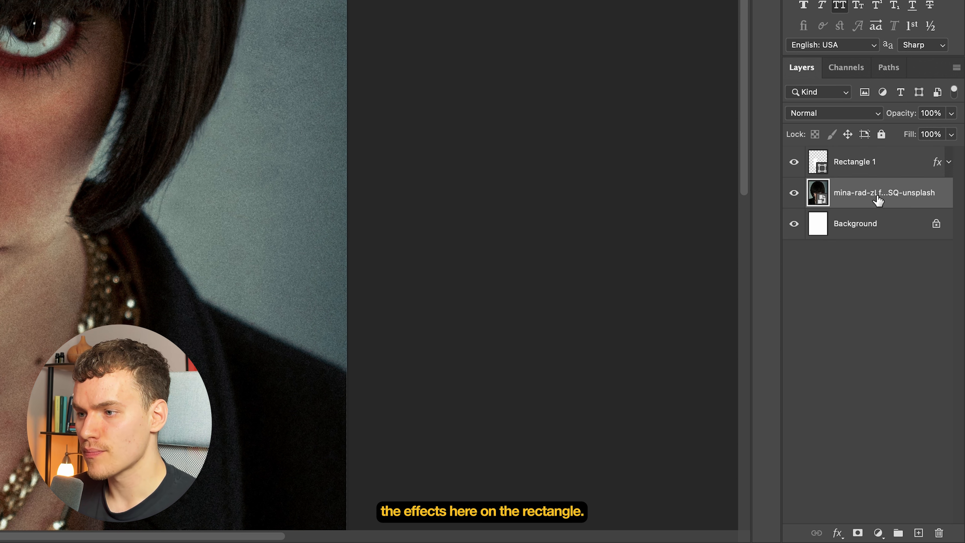
key(super+j)
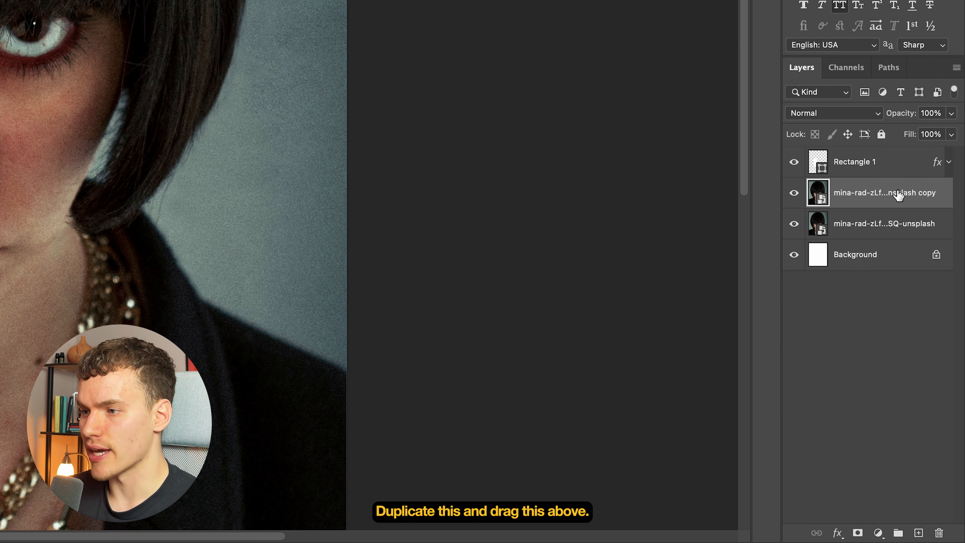
drag(879, 203, 880, 171)
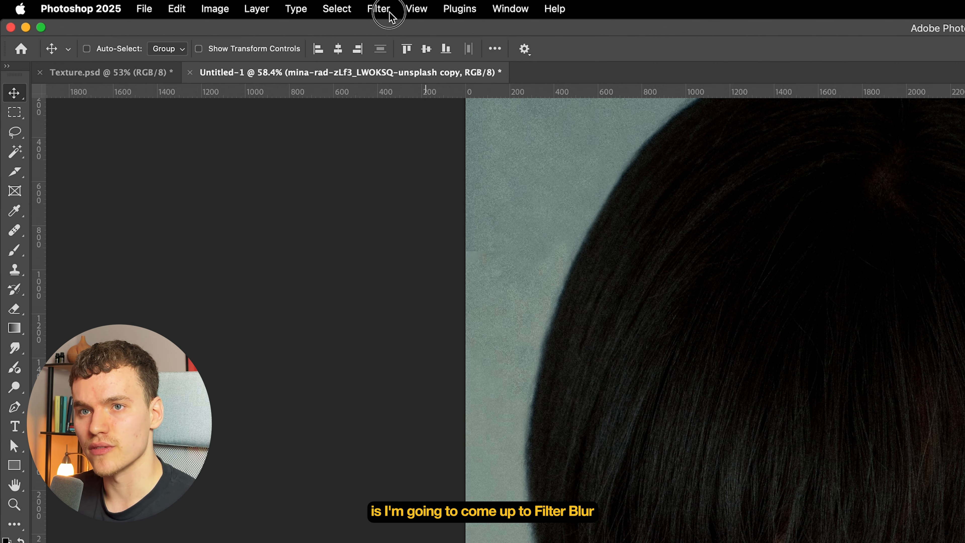
- Apply a Gaussian Blur smart filter to the portrait copy
click(379, 9)
mouse_move(468, 228)
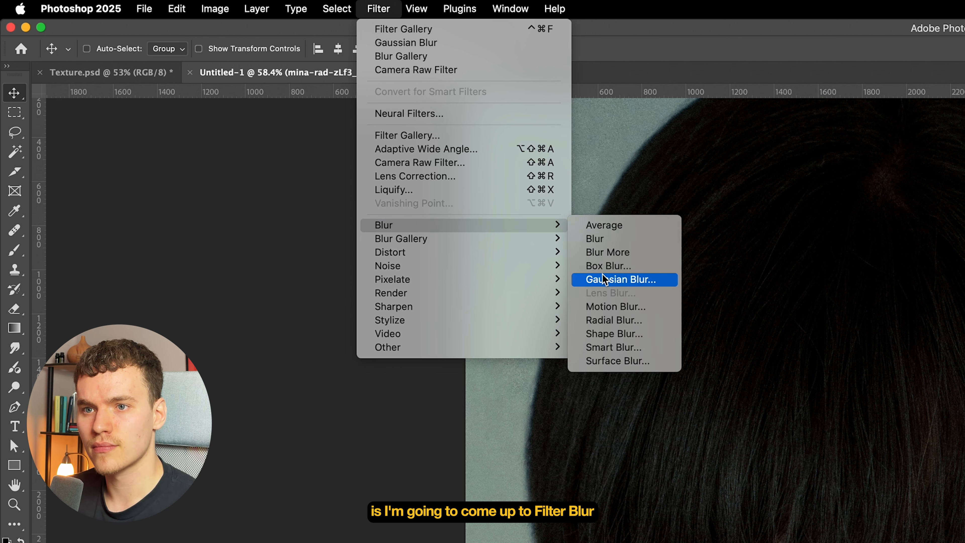
click(620, 277)
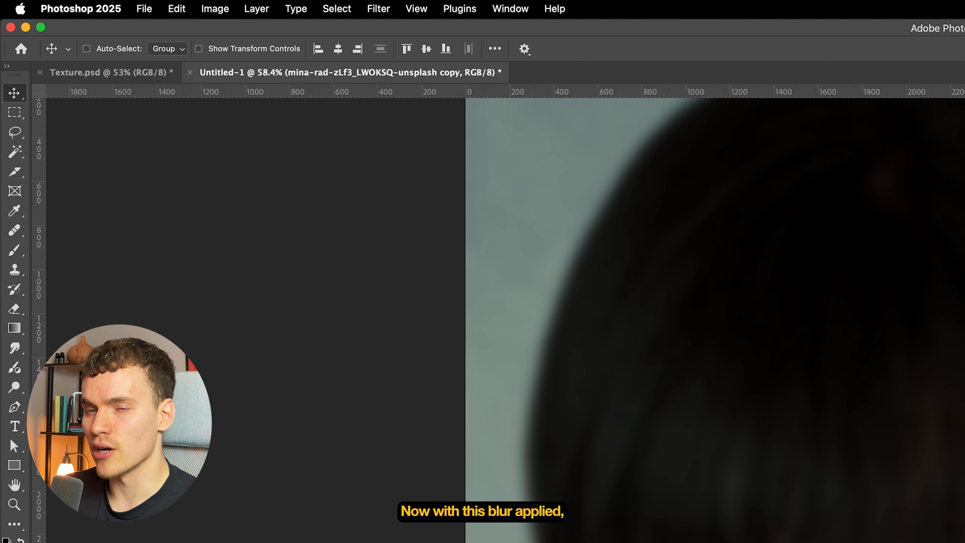
- Add the Glass distortion from the Filter Gallery to the blurred copy, using the Tiny Lens texture and distortion 18
click(378, 8)
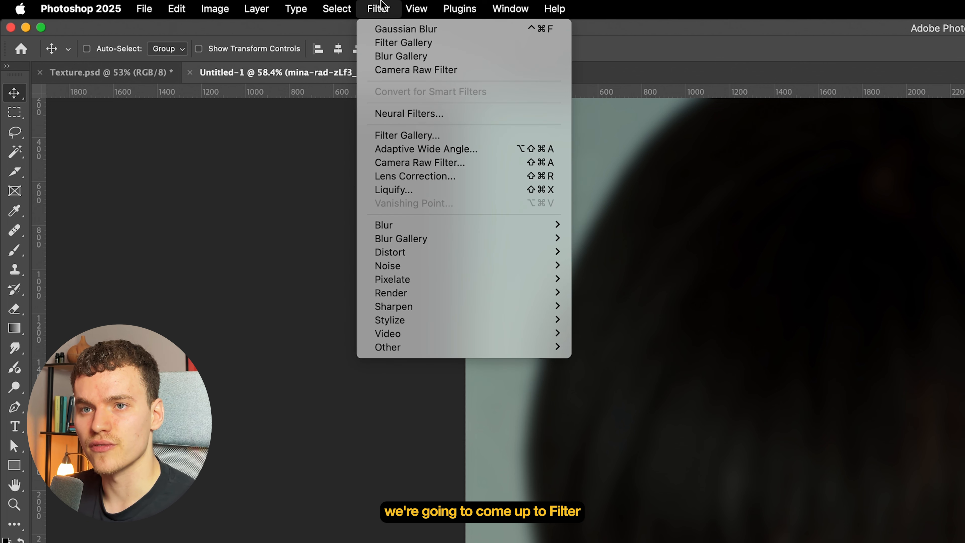
click(438, 137)
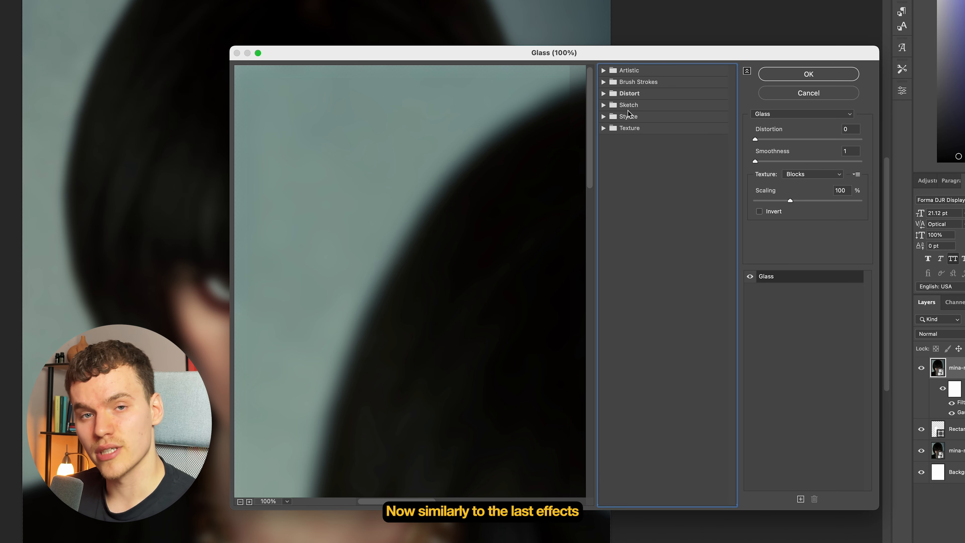
click(603, 94)
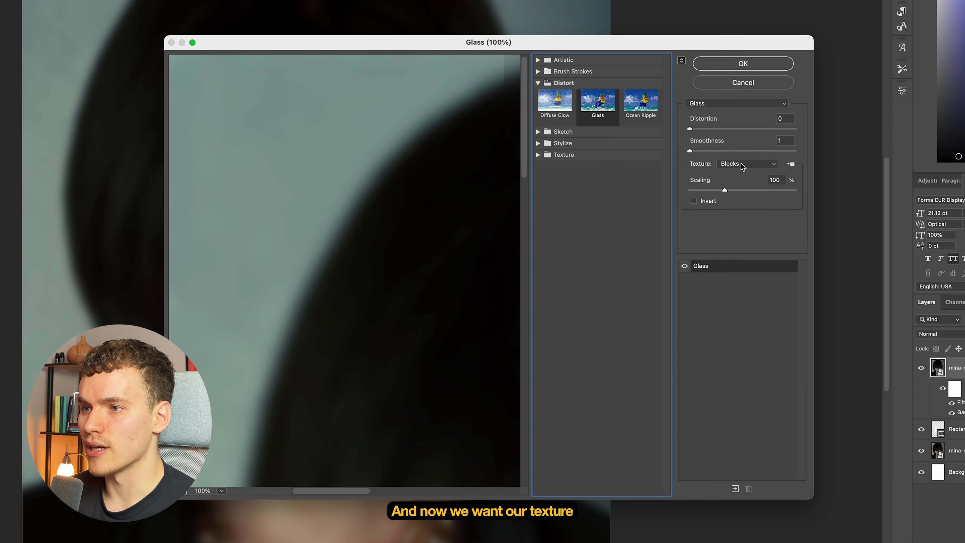
click(740, 164)
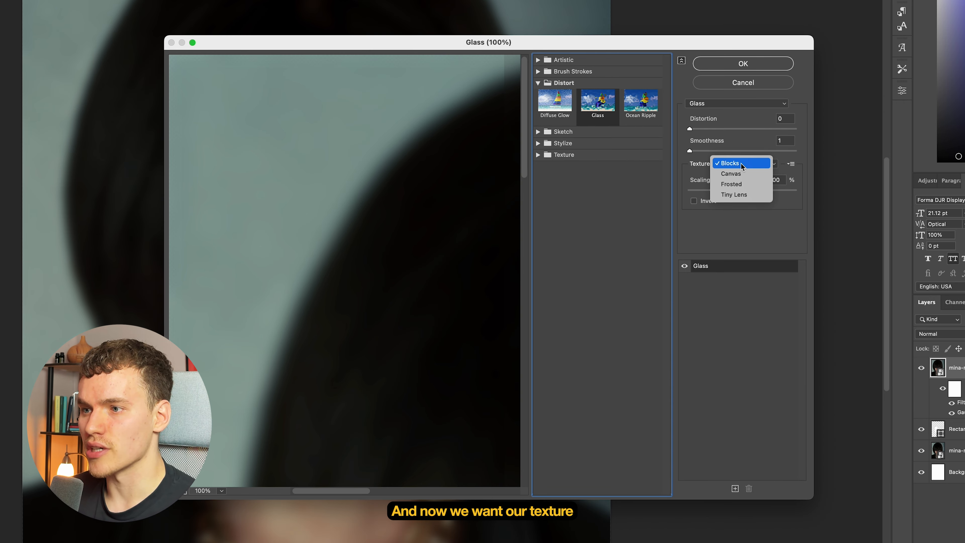
click(737, 196)
click(771, 129)
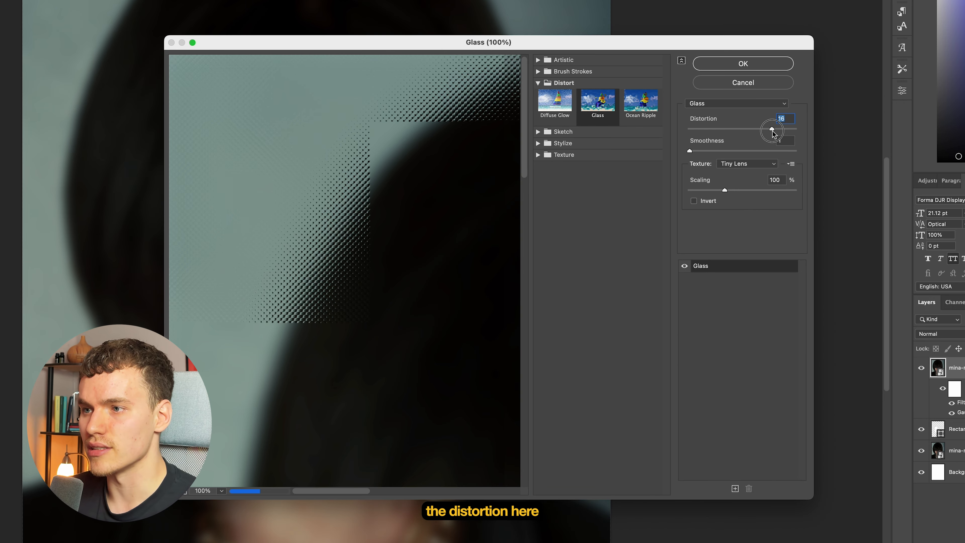
drag(771, 130, 782, 131)
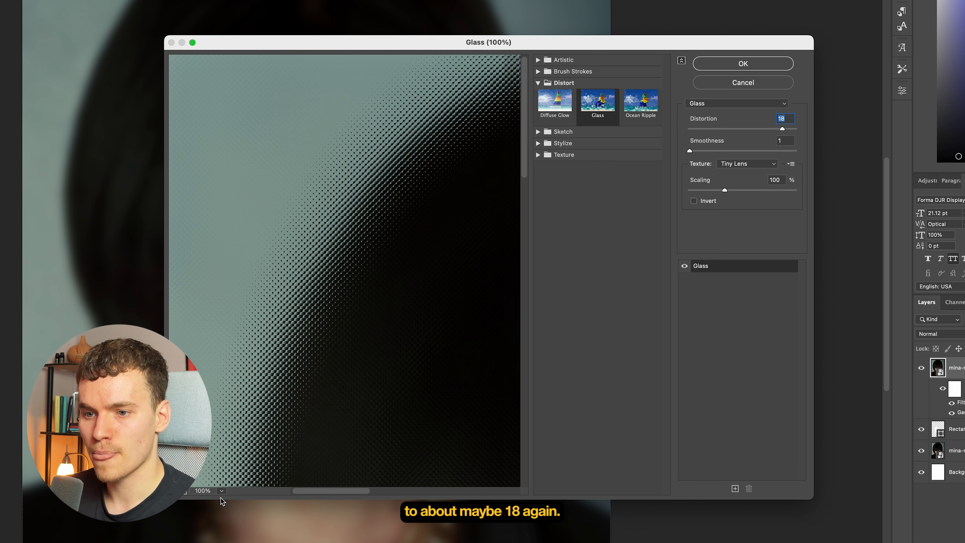
- Refine the Glass effect over the face to smoothness 3 and distortion 14
click(178, 493)
click(186, 494)
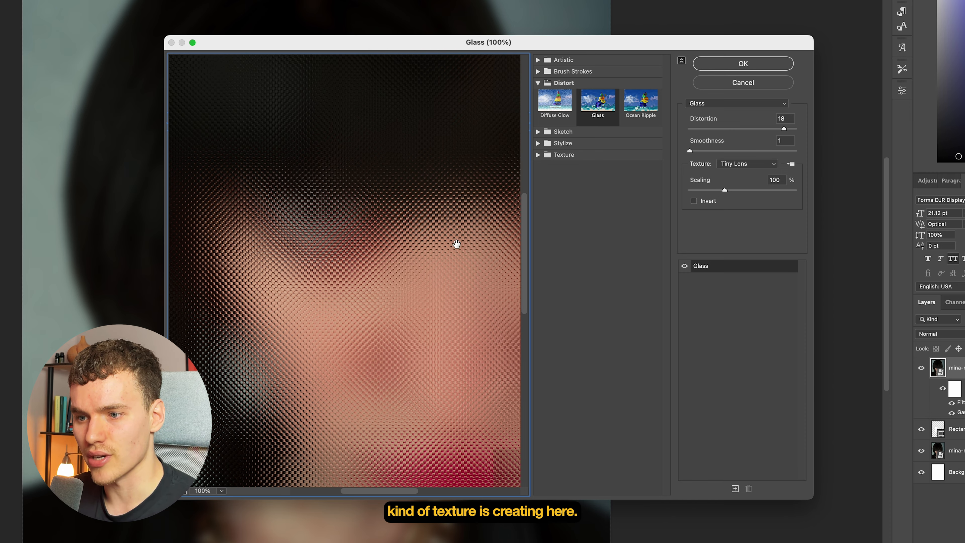
drag(700, 152, 710, 152)
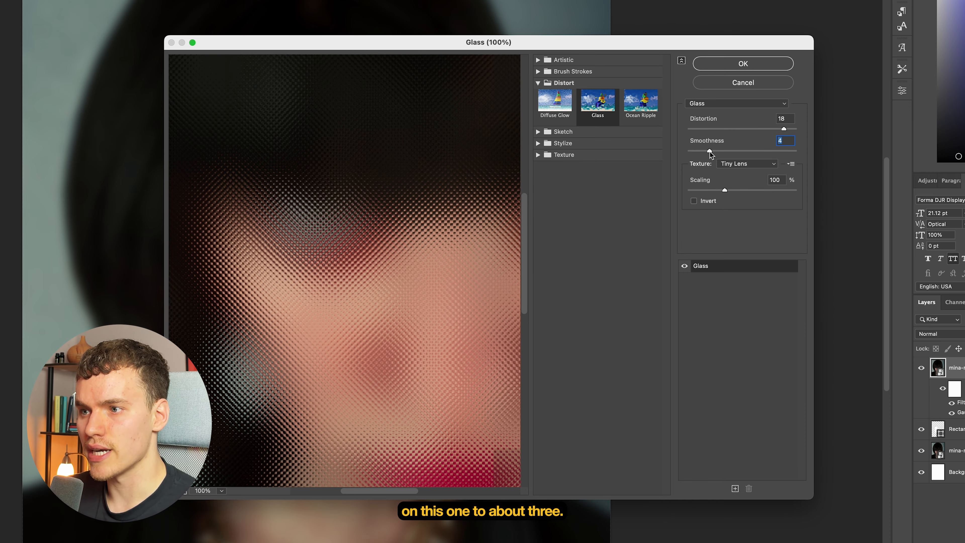
drag(711, 153, 705, 152)
drag(784, 129, 764, 132)
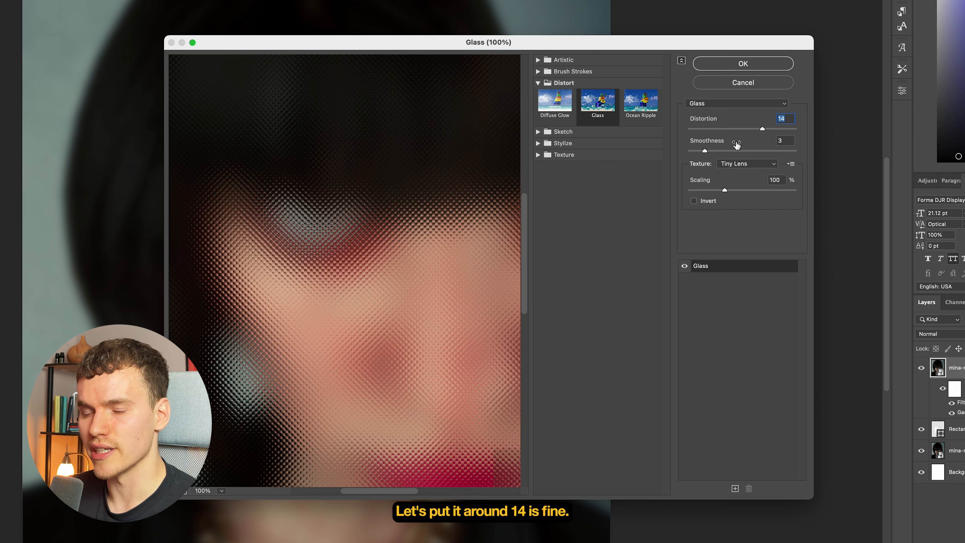
- Stack a Regular Grain effect with intensity 20 above the Glass effect and apply the filter combination
click(729, 272)
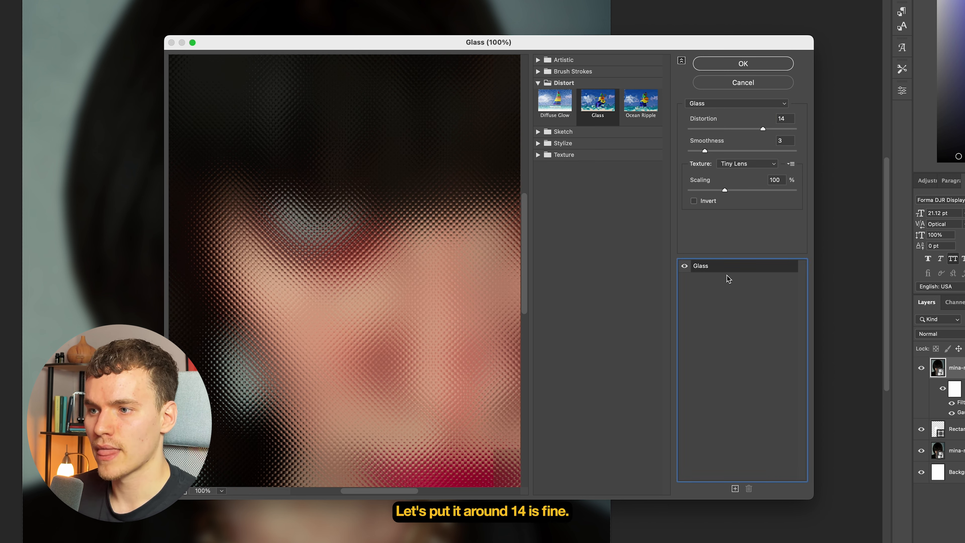
click(735, 489)
click(538, 84)
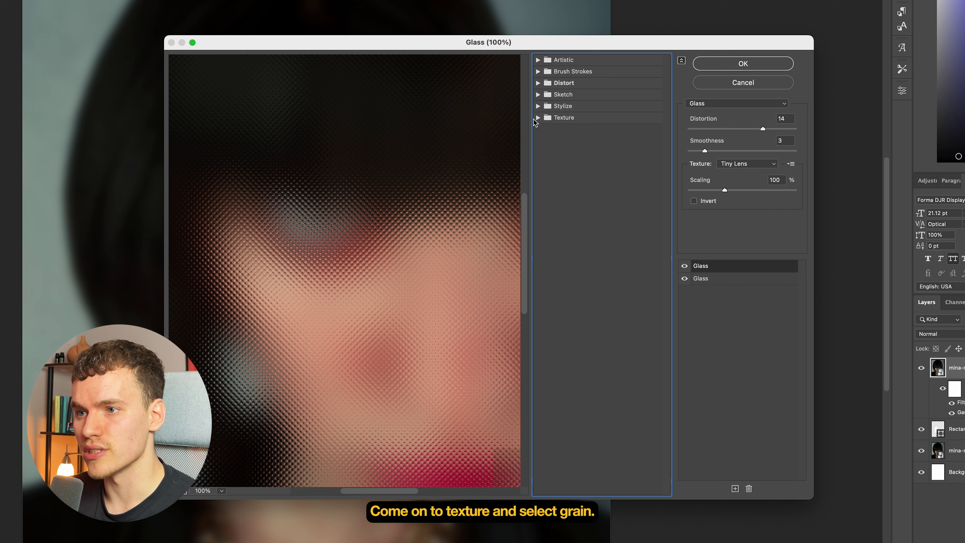
click(537, 119)
click(588, 141)
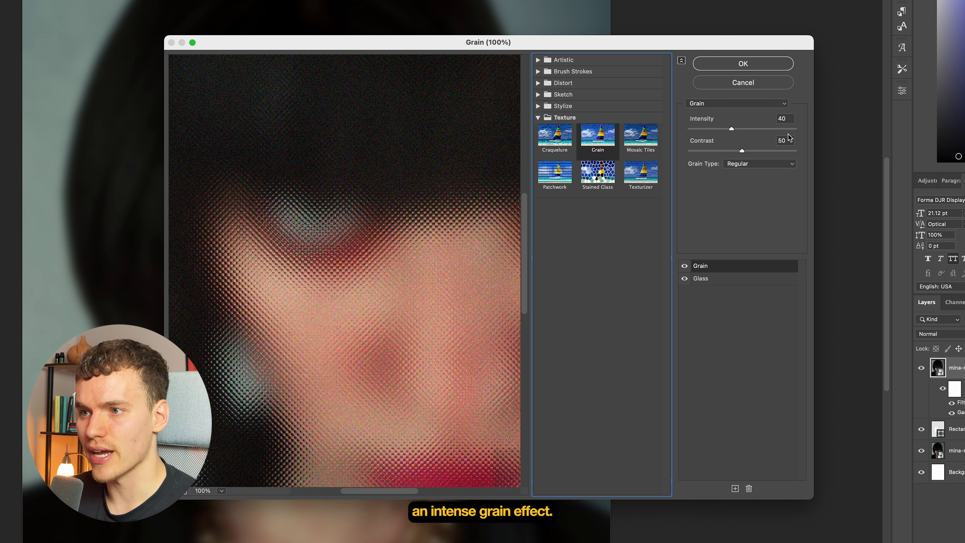
drag(731, 129, 709, 133)
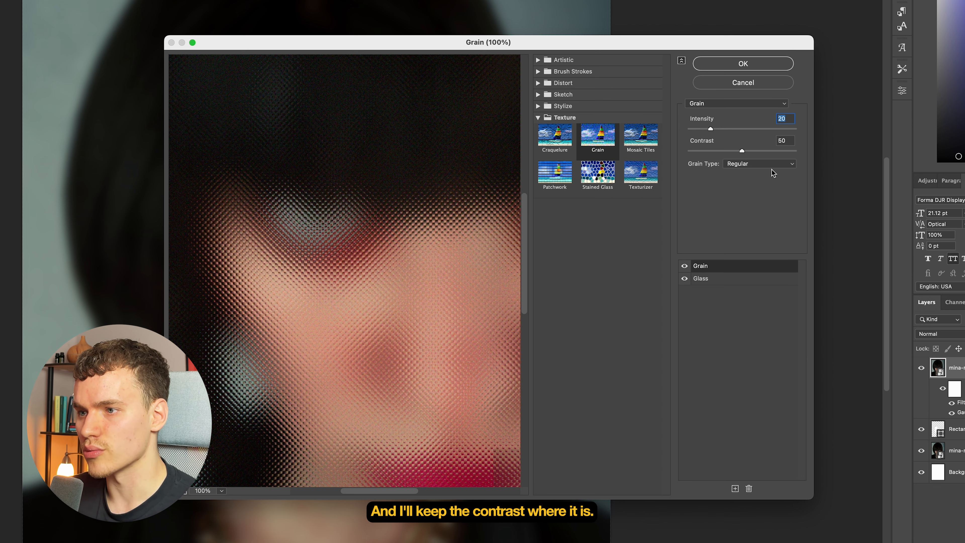
click(762, 64)
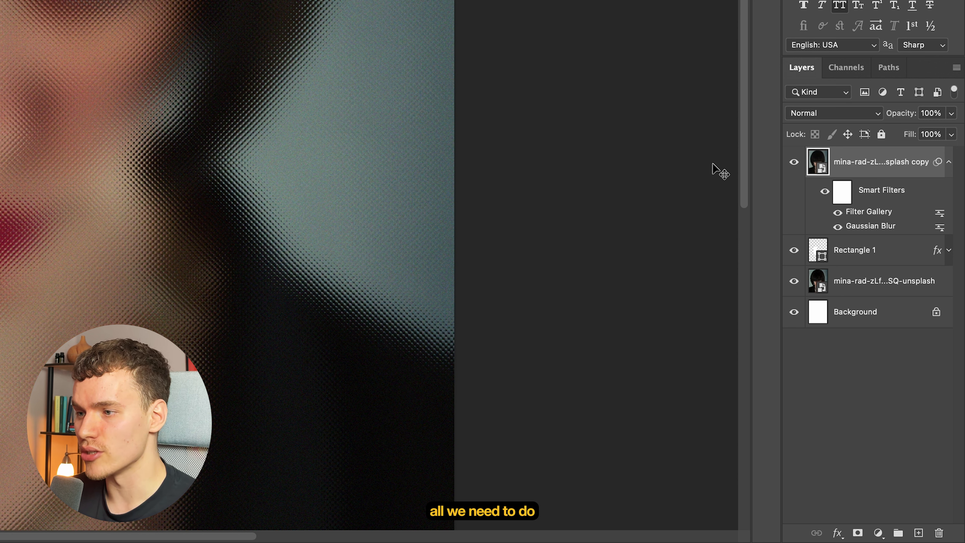
- Clip the filtered portrait copy to the rounded rectangle so the glass effect stays inside the shape
right_click(865, 162)
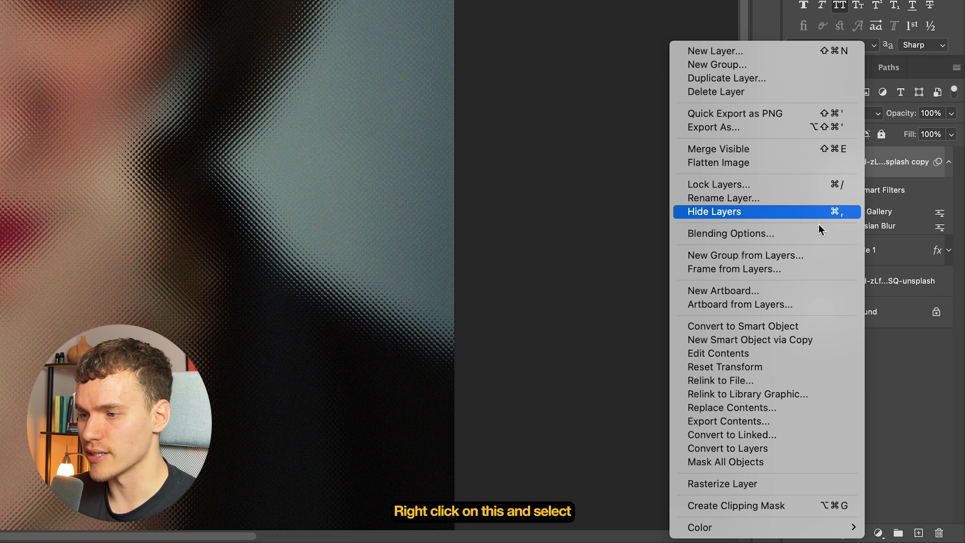
click(742, 507)
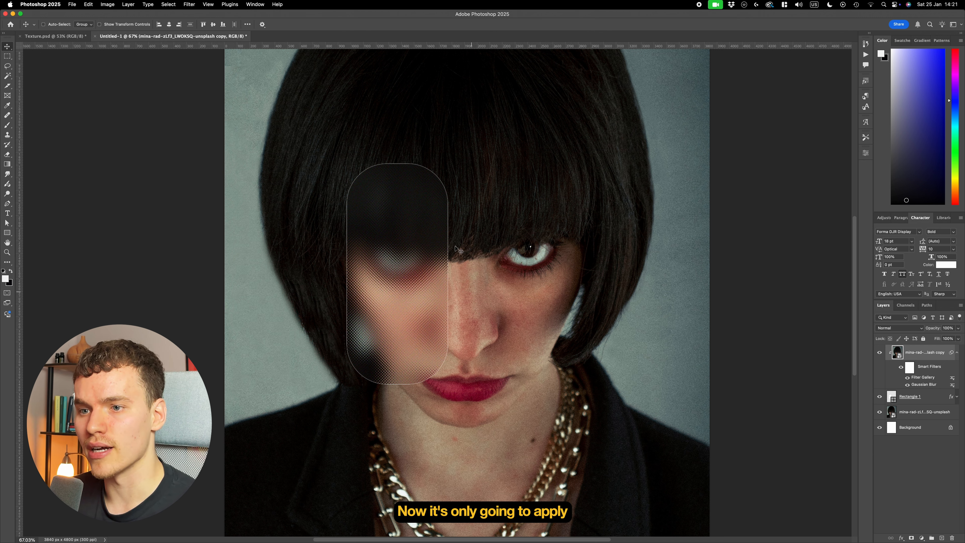
scroll(403, 276, up, 3)
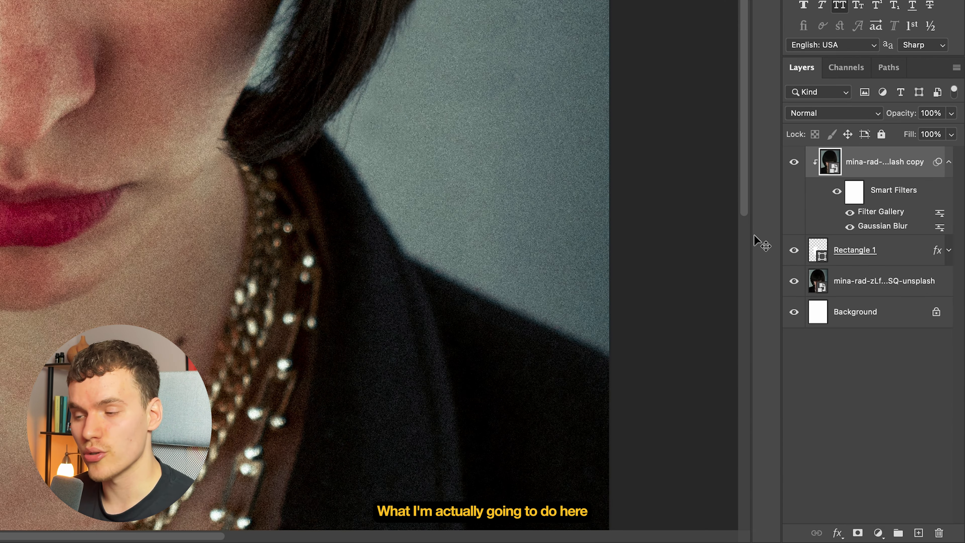
- Hide the stroke effect on the rounded rectangle layer while keeping its inner glow
click(908, 247)
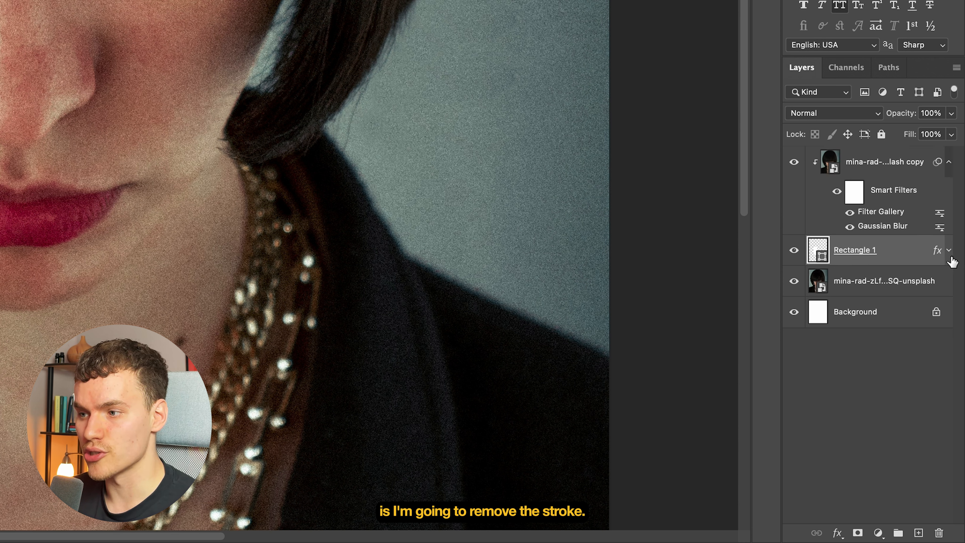
click(949, 250)
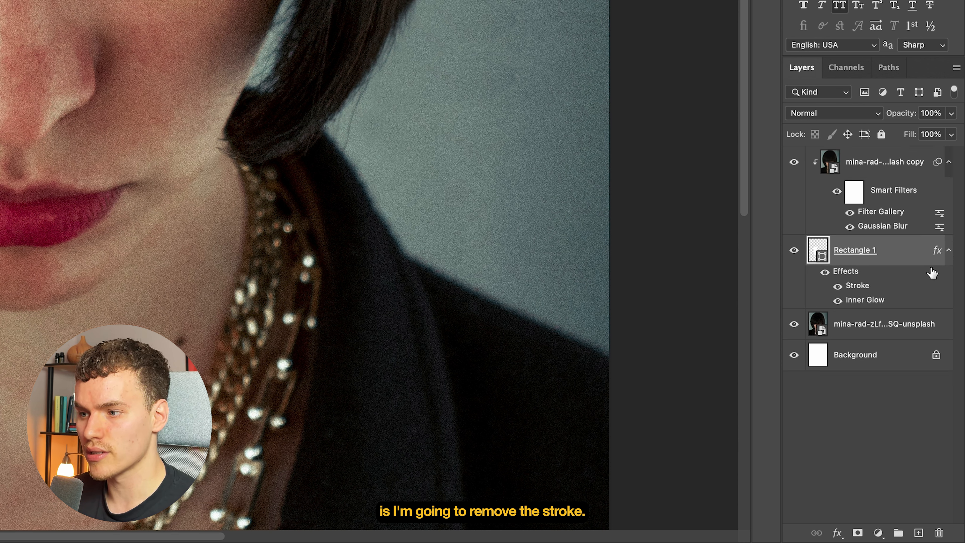
click(837, 287)
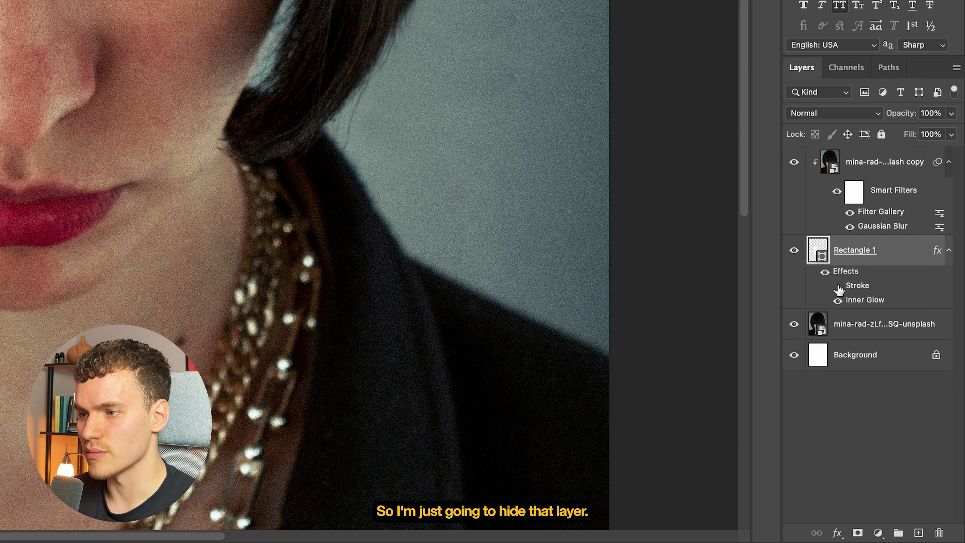
- Add an outer glow to the rounded rectangle with 28% opacity, 3% spread and 9 px size
click(838, 532)
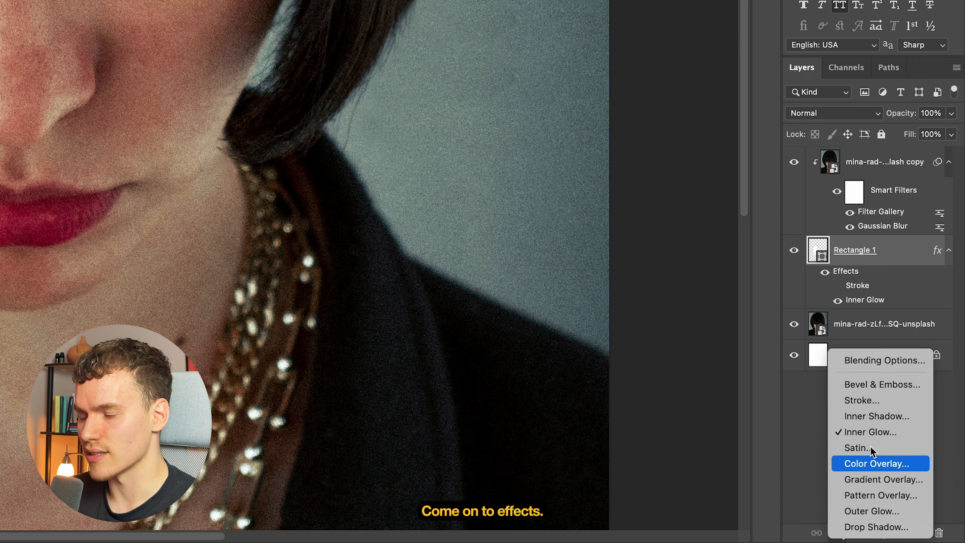
click(873, 511)
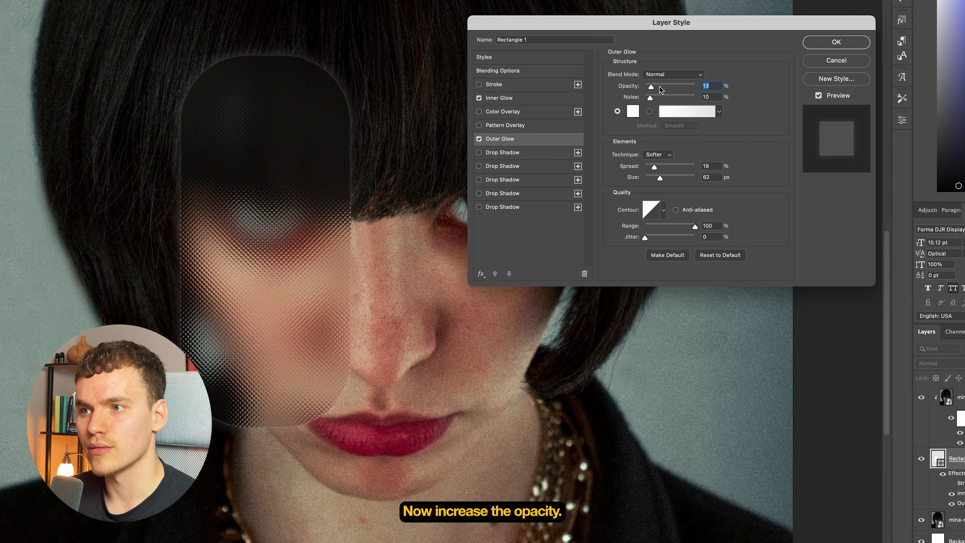
click(660, 87)
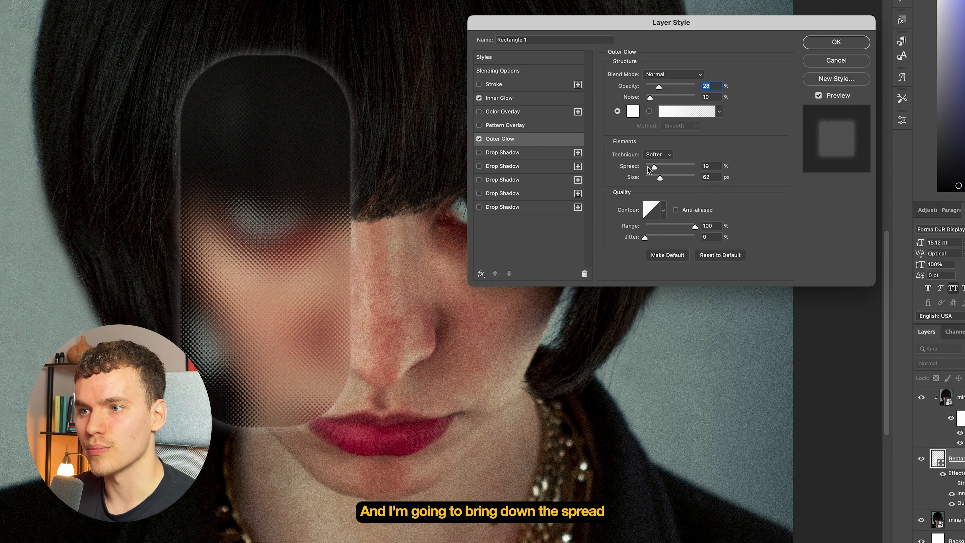
drag(654, 166, 648, 178)
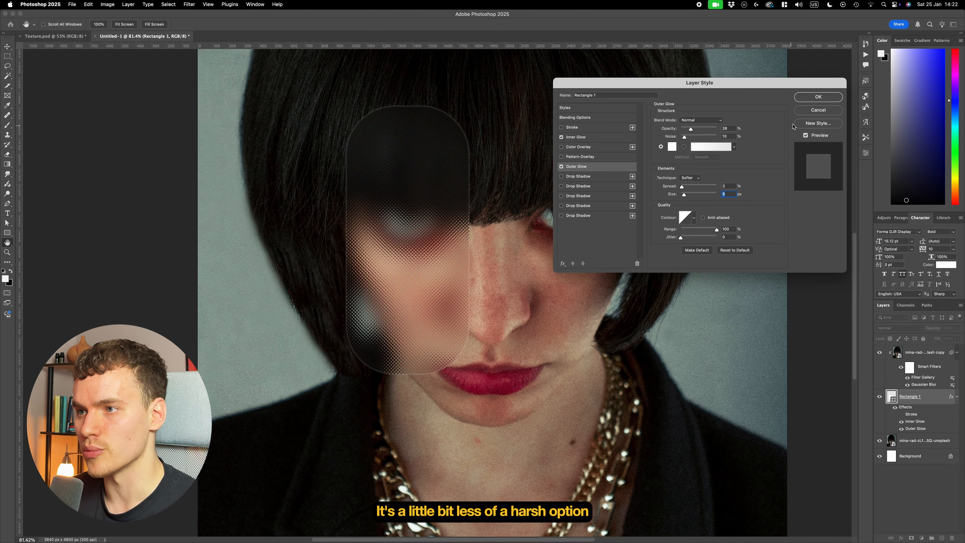
click(818, 96)
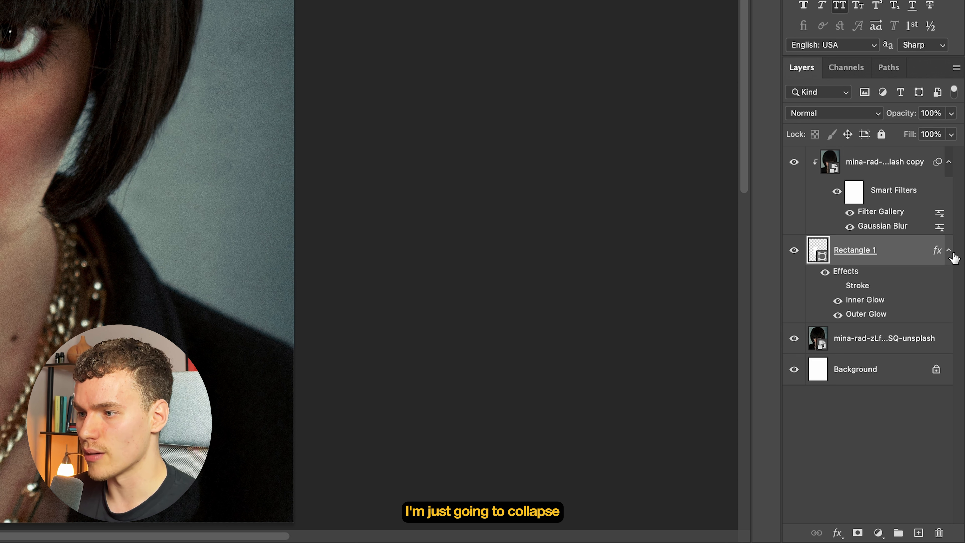
- Collapse the shape's effects and the clipped portrait's smart filters, and move the rounded rectangle over the portrait with auto-select off
click(957, 397)
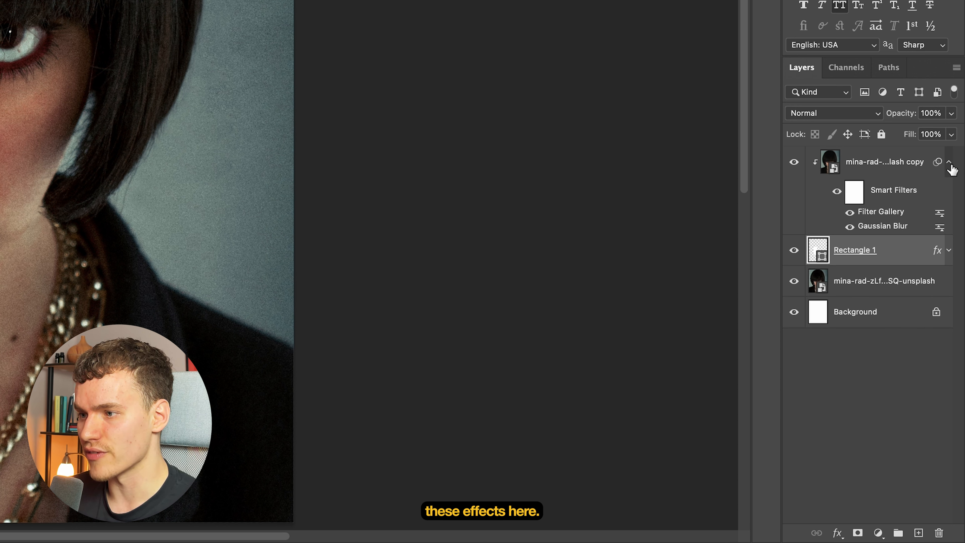
click(957, 353)
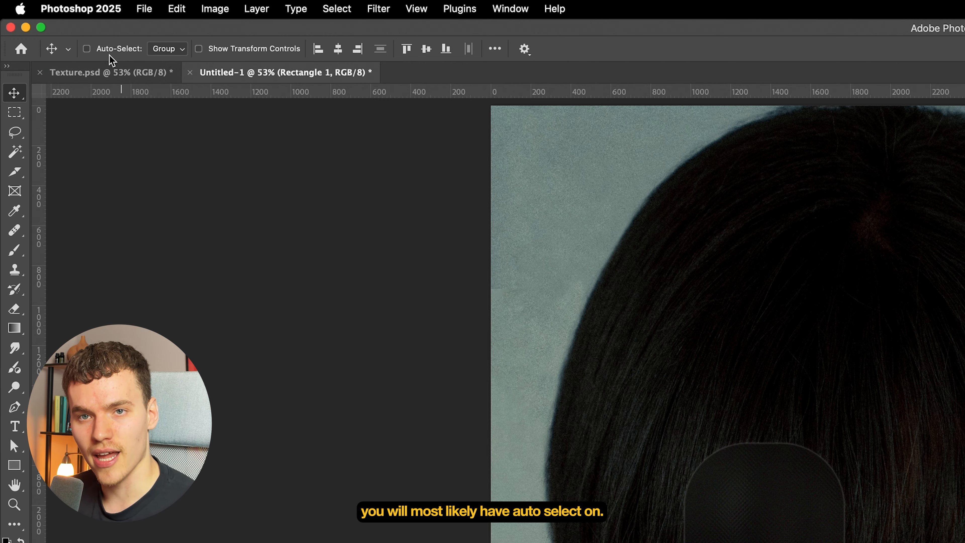
click(86, 49)
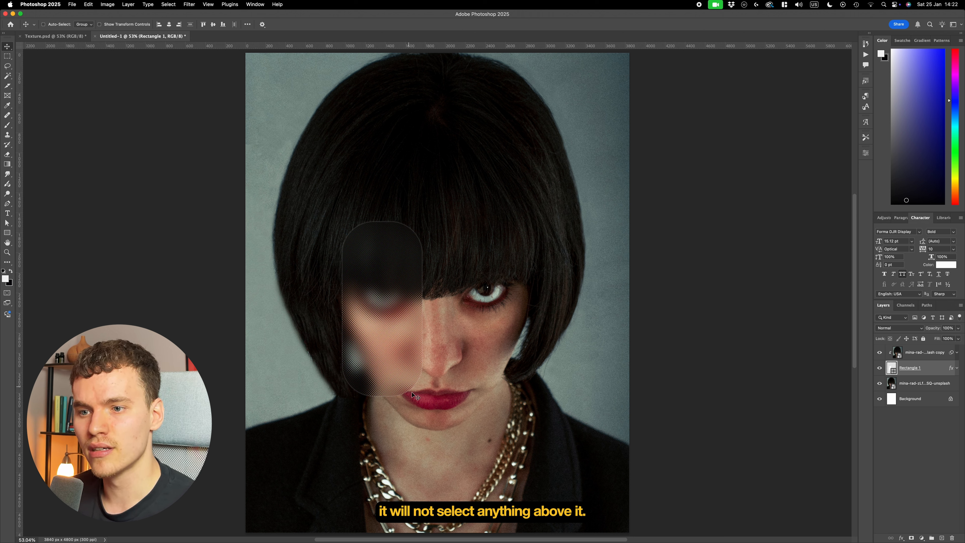
drag(412, 388, 635, 412)
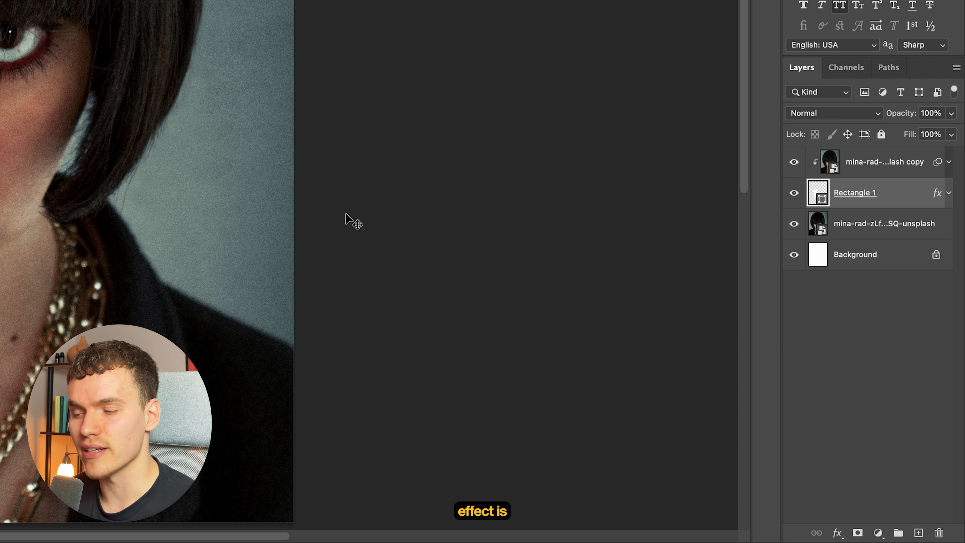
- Review the rounded rectangle's layer effects and the Filter Gallery's Glass and Grain settings on the clipped portrait copy
click(948, 194)
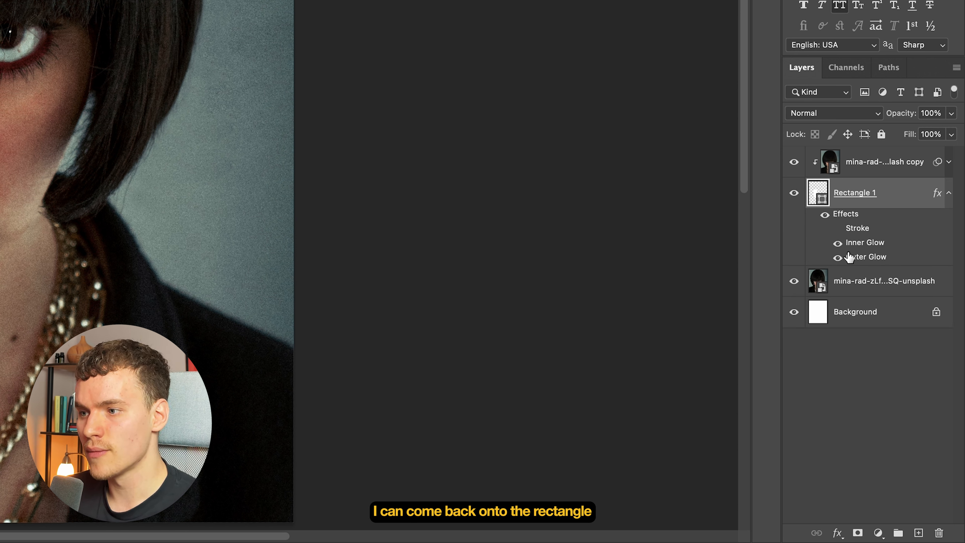
click(949, 194)
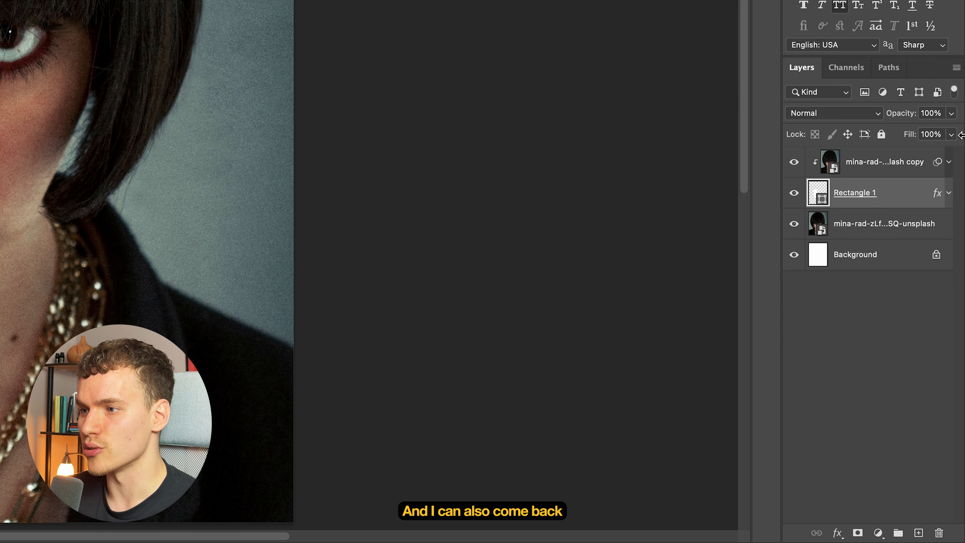
click(949, 162)
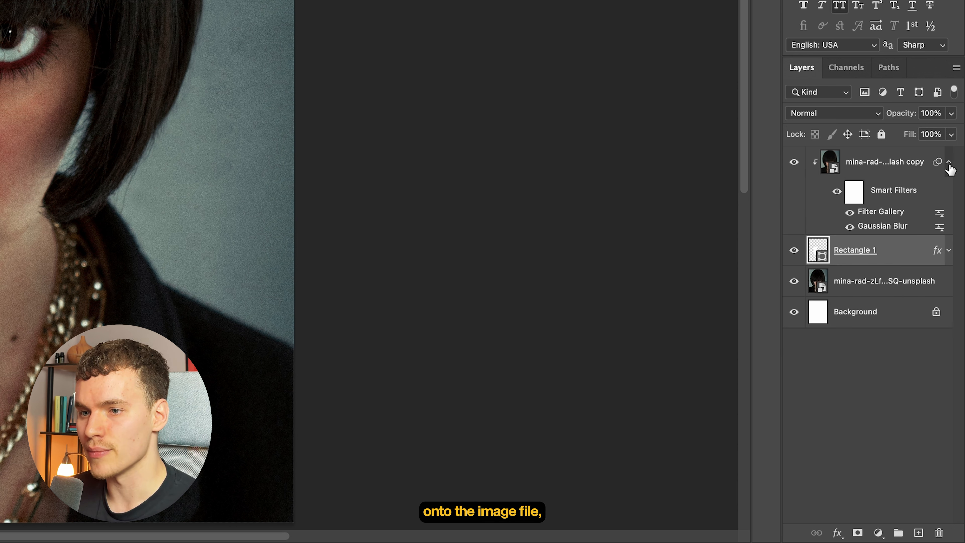
double_click(886, 212)
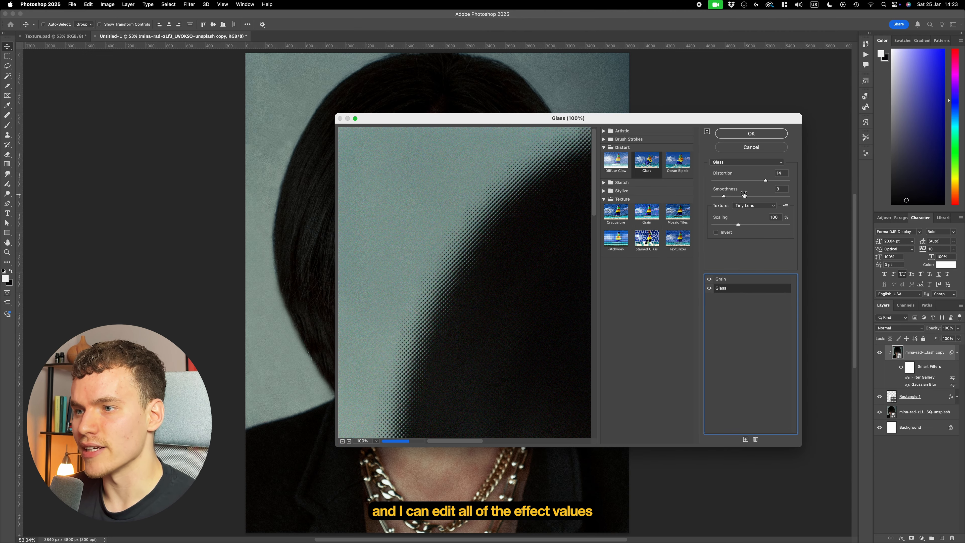
key(Return)
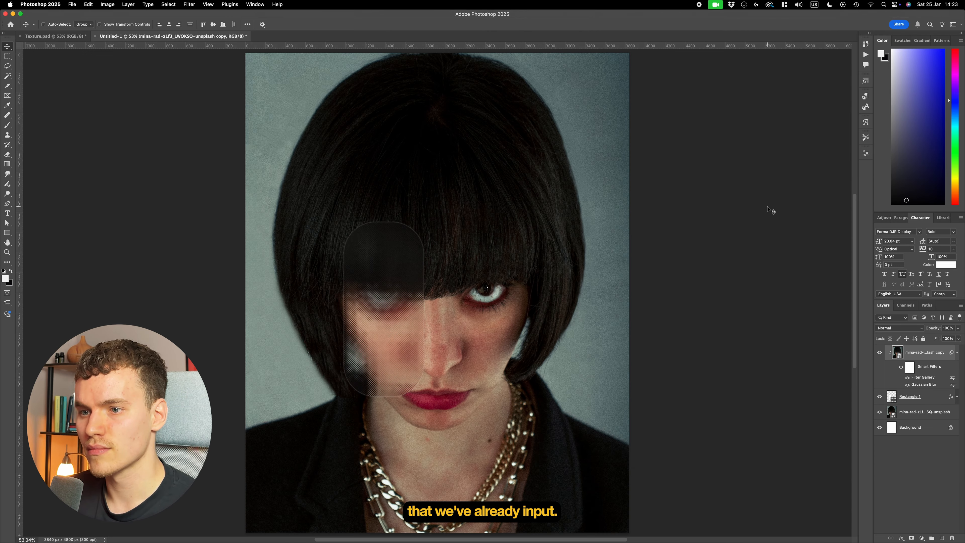